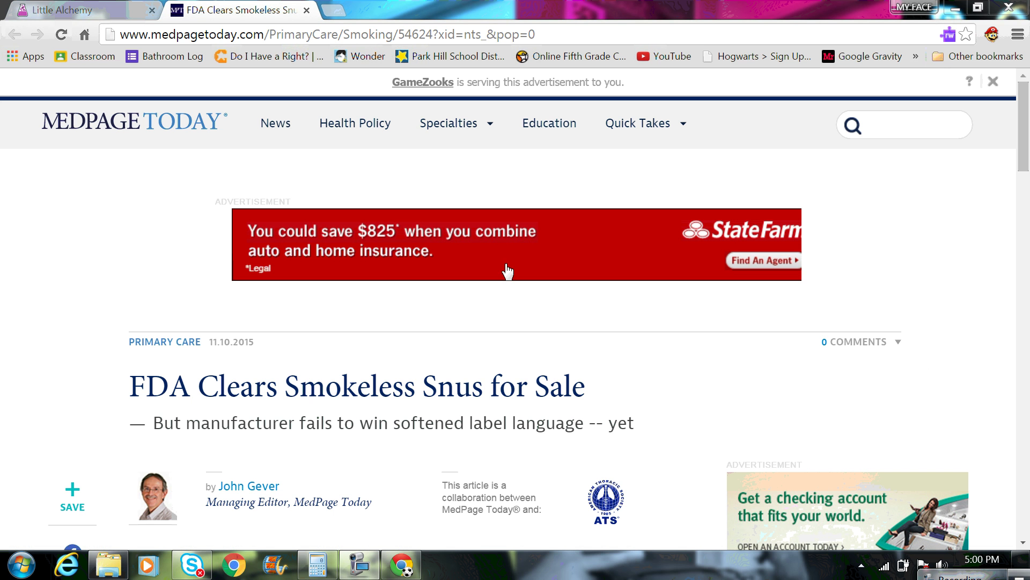
# Step: Close the MedPage Today news tab so only the Little Alchemy tab remains
pyautogui.click(306, 10)
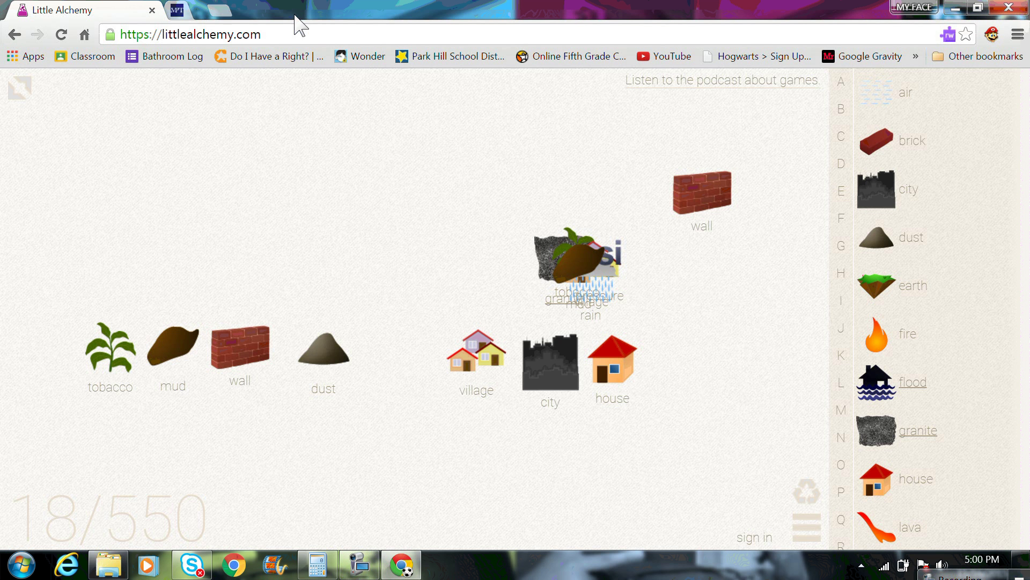
# Step: Empty the Little Alchemy board with the recycle icon, staying at 18 of 550
pyautogui.click(813, 499)
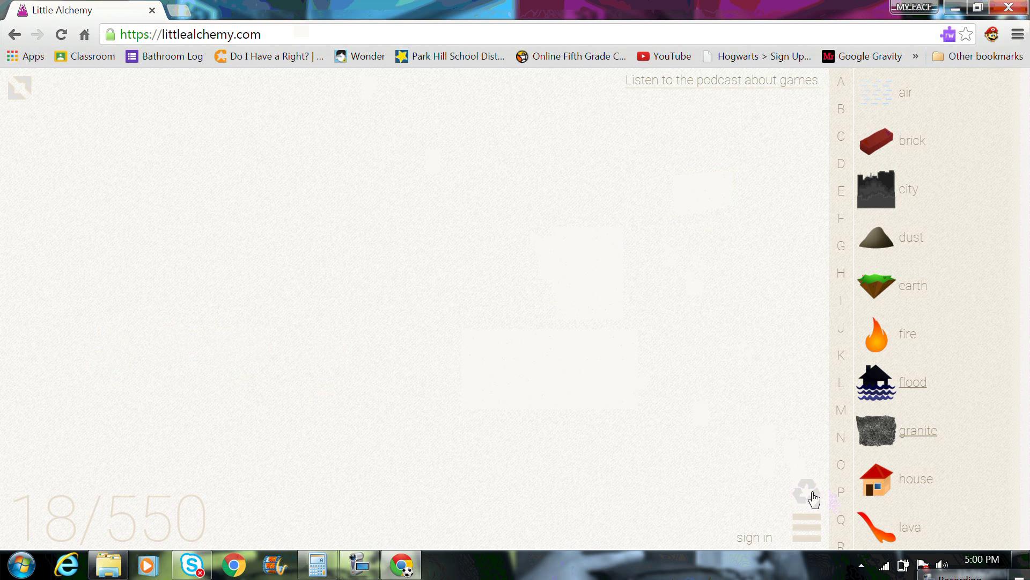
pyautogui.scroll(-5, 910, 137)
pyautogui.scroll(5, 915, 187)
pyautogui.scroll(-5, 898, 149)
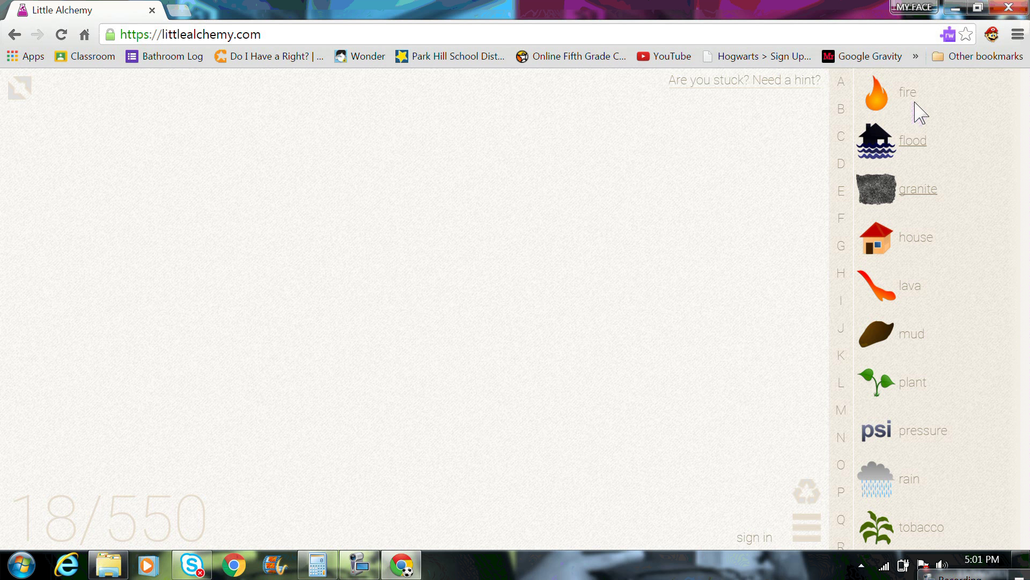
# Step: Place flood, granite and house on the board
pyautogui.moveTo(878, 432)
pyautogui.mouseDown()
pyautogui.moveTo(758, 400)
pyautogui.moveTo(902, 379)
pyautogui.mouseUp()
pyautogui.moveTo(876, 145); pyautogui.dragTo(568, 217)
pyautogui.moveTo(878, 188)
pyautogui.mouseDown()
pyautogui.moveTo(771, 230)
pyautogui.moveTo(563, 242)
pyautogui.moveTo(712, 216)
pyautogui.mouseUp()
pyautogui.moveTo(876, 240); pyautogui.dragTo(405, 302)
pyautogui.scroll(-5, 931, 244)
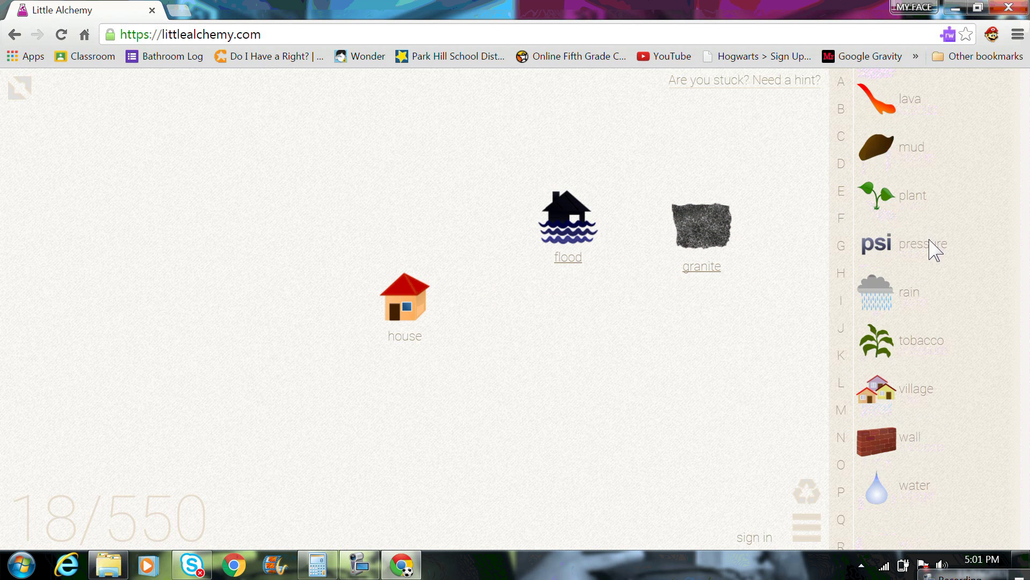
pyautogui.scroll(10, 926, 238)
pyautogui.scroll(-2, 913, 226)
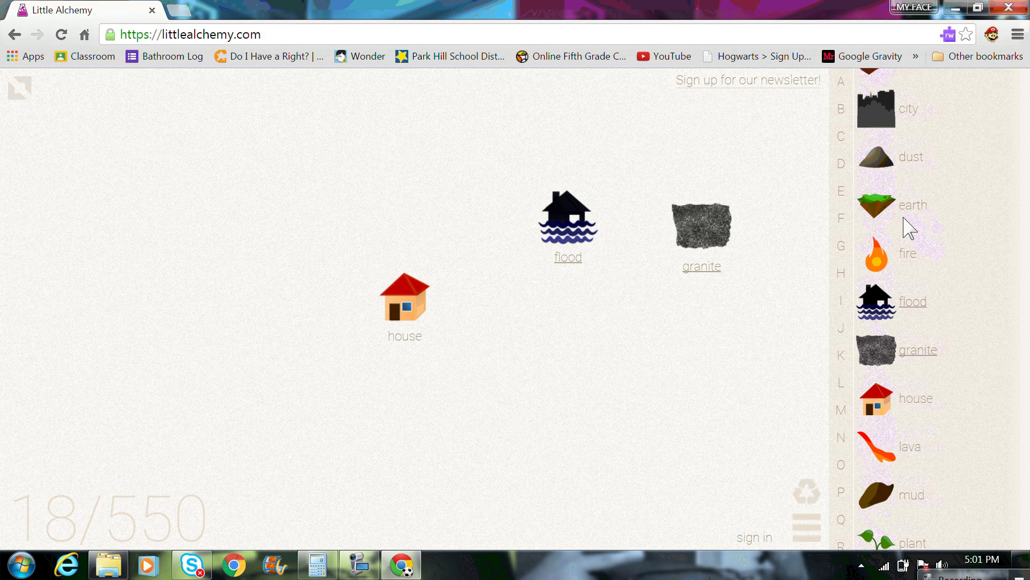
pyautogui.scroll(-2, 890, 304)
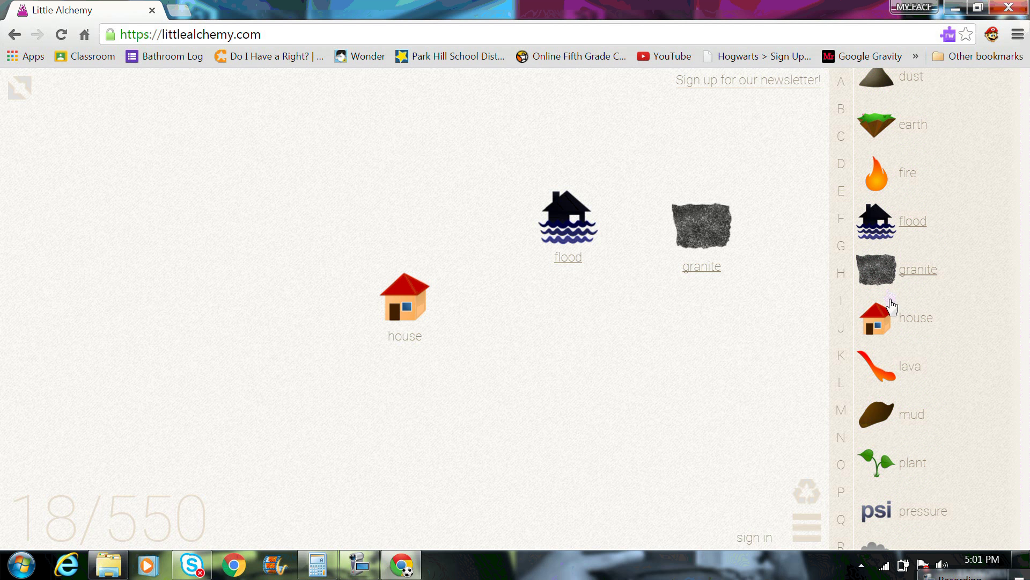
pyautogui.scroll(-2, 910, 353)
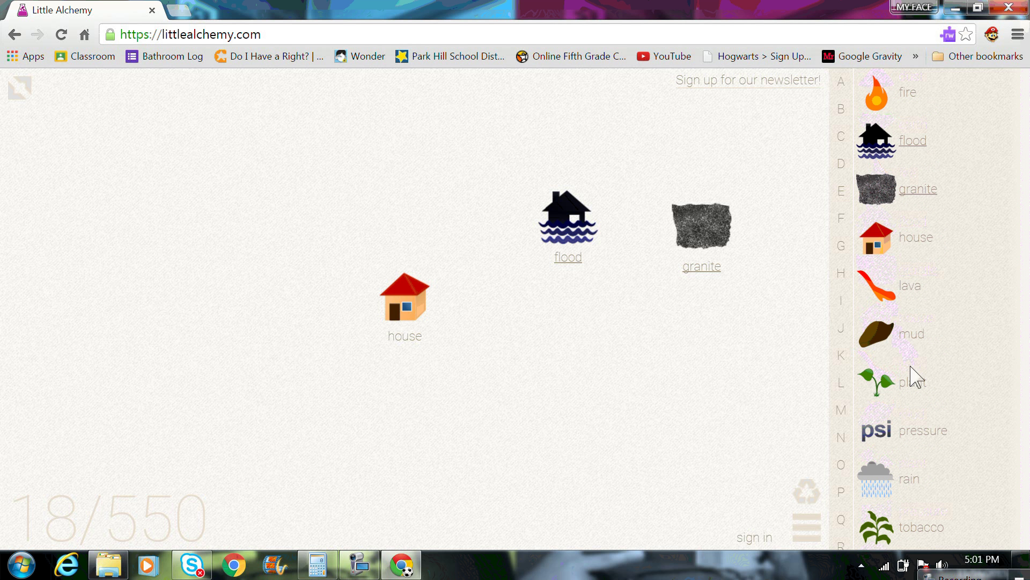
pyautogui.scroll(-2, 886, 465)
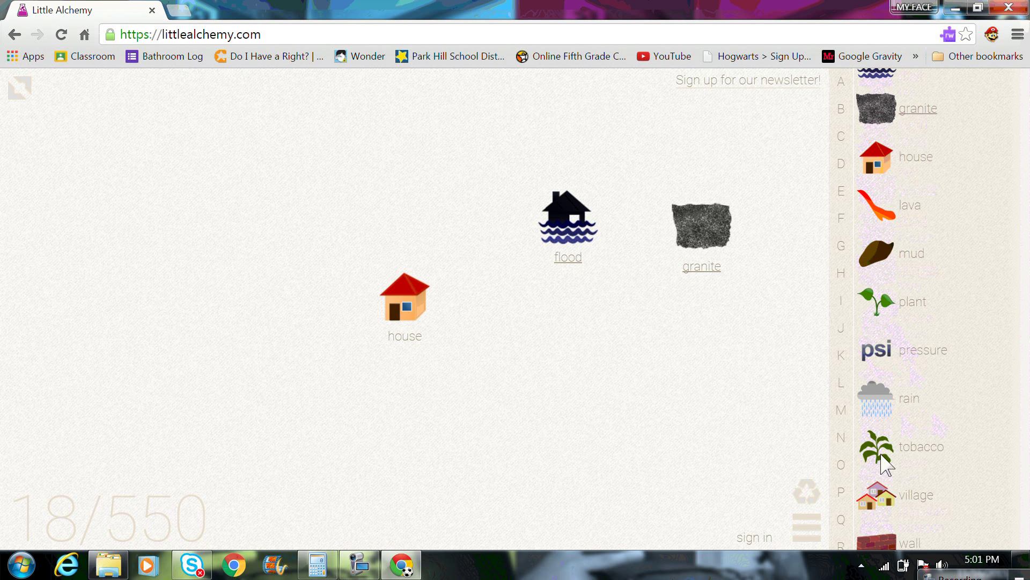
pyautogui.scroll(-2, 886, 465)
pyautogui.scroll(-1, 887, 465)
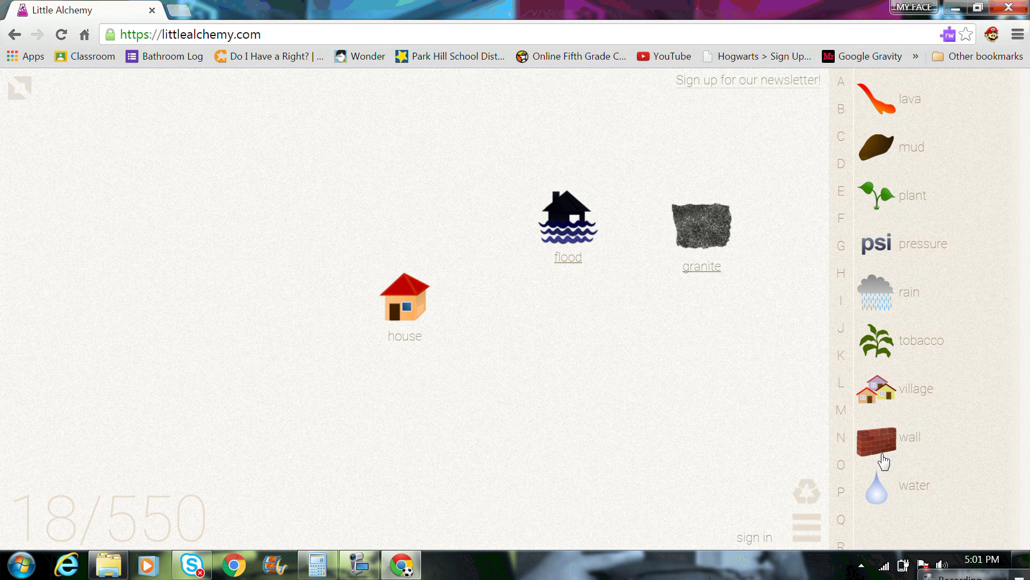
# Step: Try combining flood with house, then move house below and right of flood
pyautogui.moveTo(564, 229); pyautogui.dragTo(398, 301)
pyautogui.moveTo(506, 304)
pyautogui.mouseDown()
pyautogui.moveTo(437, 324)
pyautogui.moveTo(517, 362)
pyautogui.mouseUp()
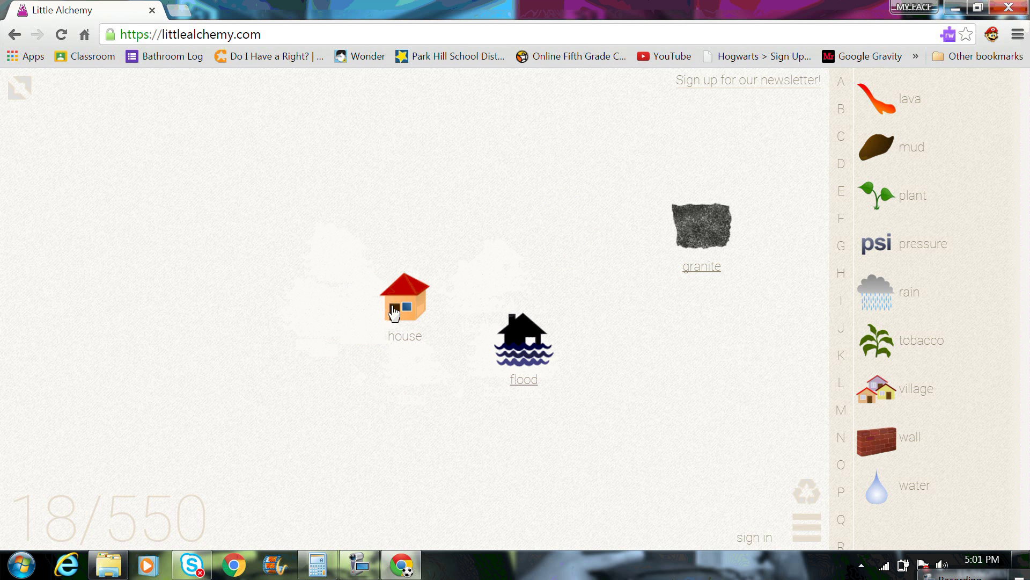
pyautogui.moveTo(394, 312)
pyautogui.mouseDown()
pyautogui.moveTo(656, 367)
pyautogui.moveTo(538, 407)
pyautogui.mouseUp()
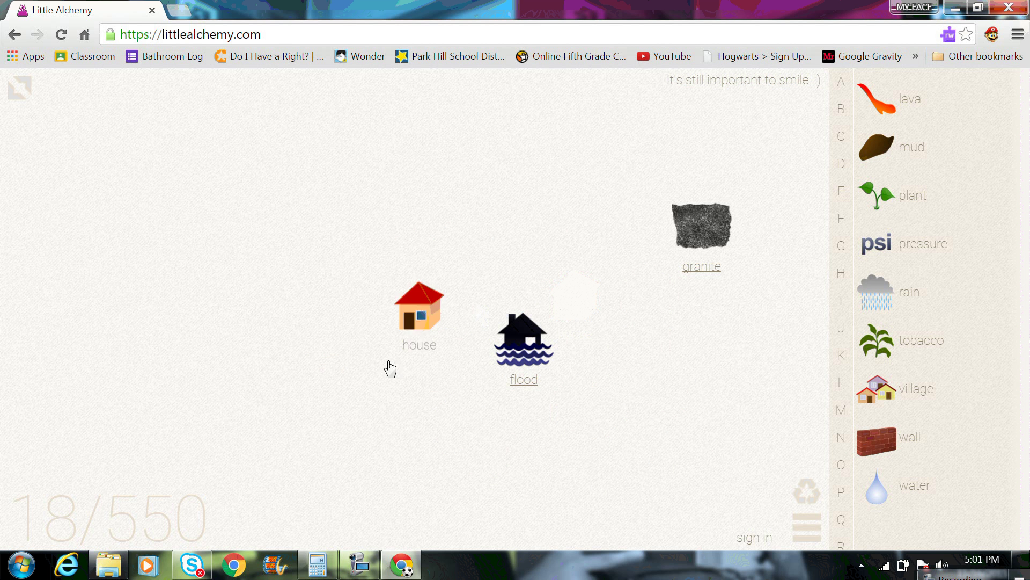
pyautogui.scroll(3, 879, 318)
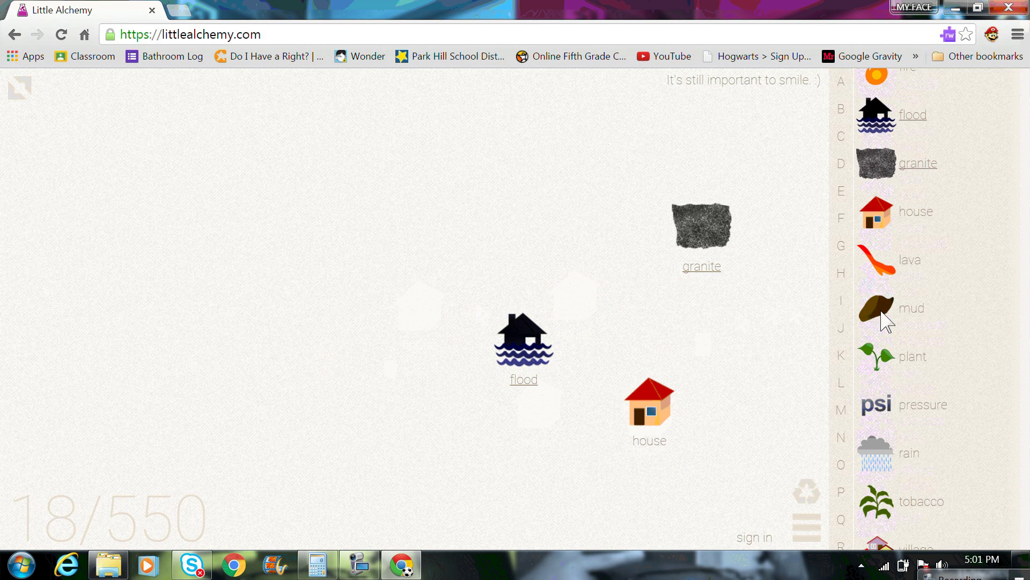
pyautogui.scroll(2, 886, 320)
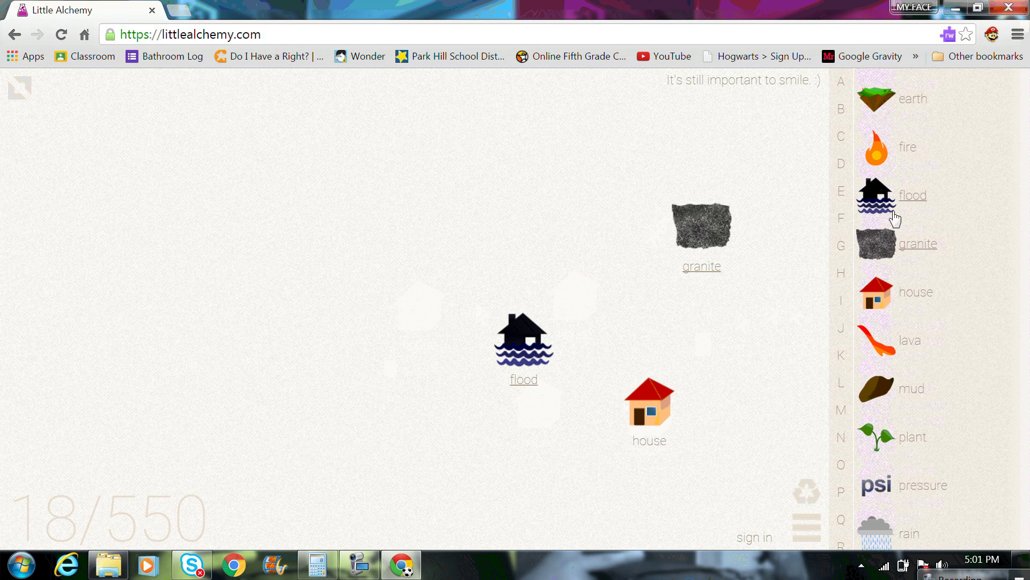
pyautogui.scroll(3, 895, 218)
pyautogui.scroll(1, 941, 166)
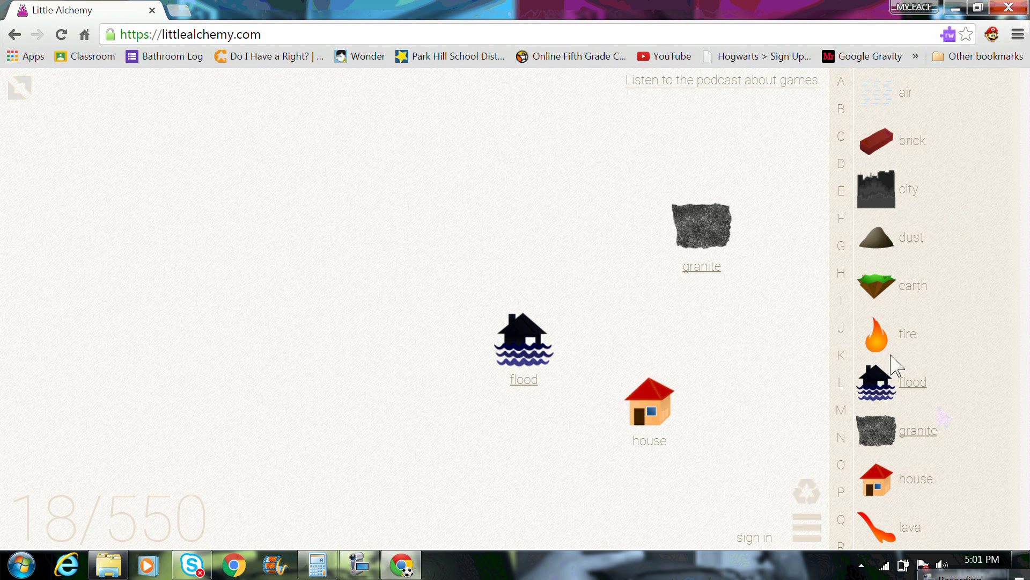
# Step: Combine air with fire into energy, test energy on house, and add lava above flood
pyautogui.moveTo(878, 336); pyautogui.dragTo(612, 358)
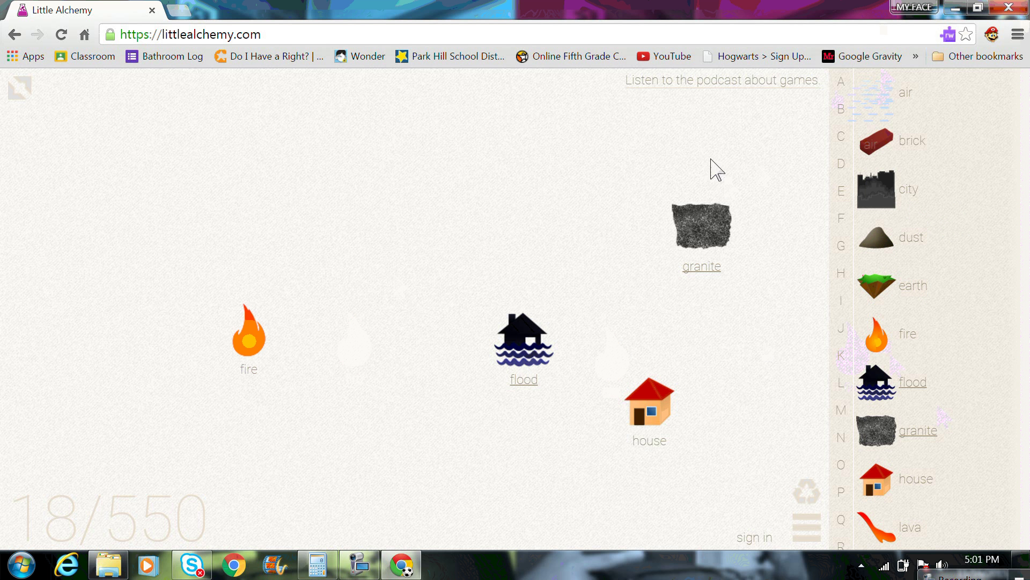
pyautogui.moveTo(887, 92); pyautogui.dragTo(248, 332)
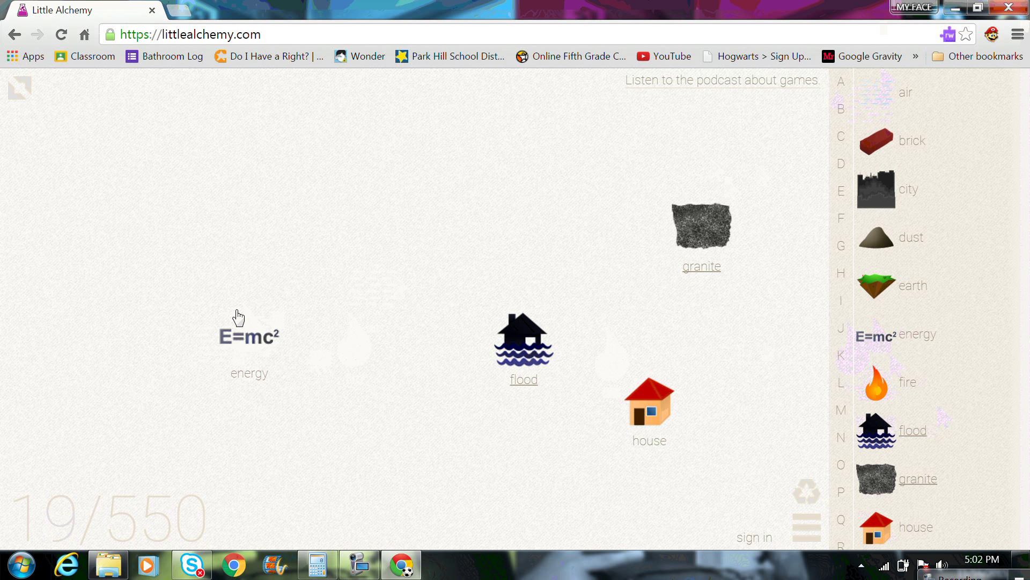
pyautogui.moveTo(269, 353)
pyautogui.mouseDown()
pyautogui.moveTo(196, 329)
pyautogui.moveTo(347, 282)
pyautogui.mouseUp()
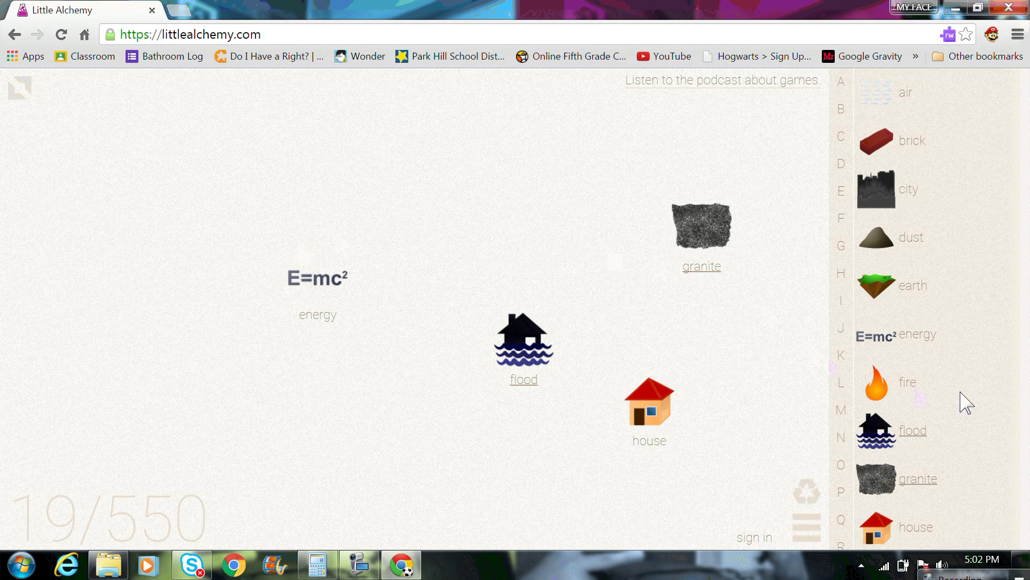
pyautogui.scroll(-1, 918, 387)
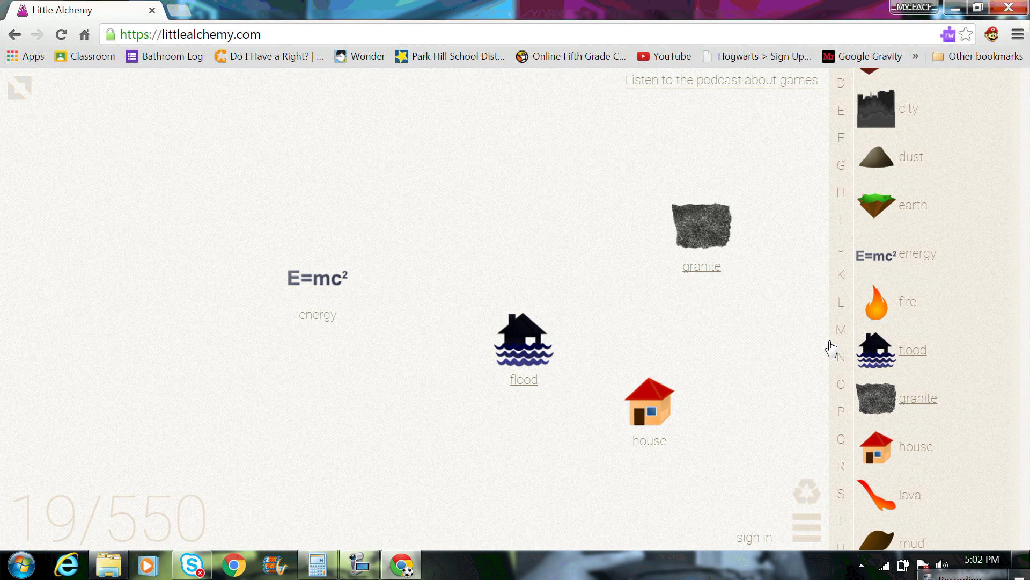
pyautogui.scroll(-2, 832, 348)
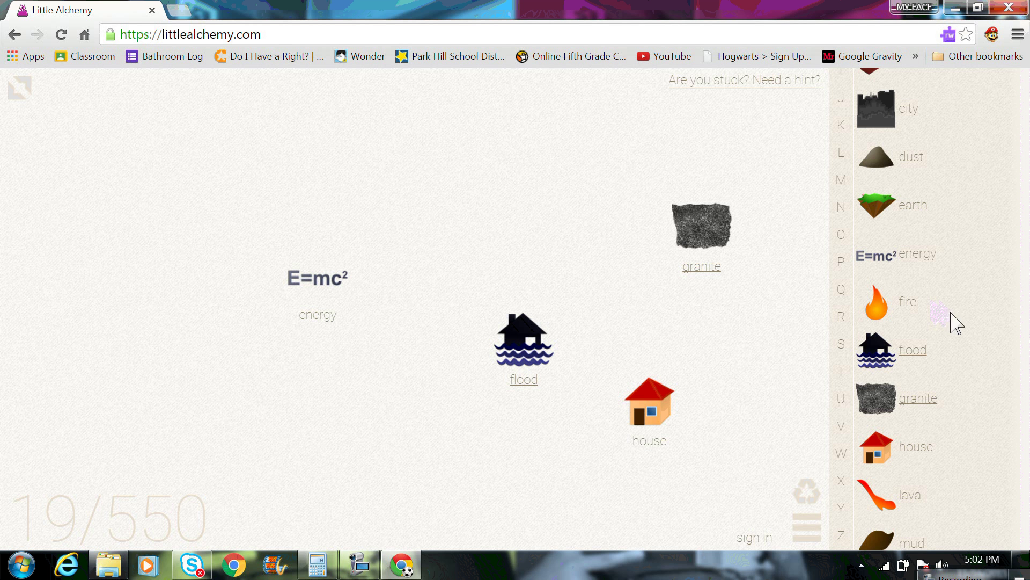
pyautogui.scroll(-5, 1022, 341)
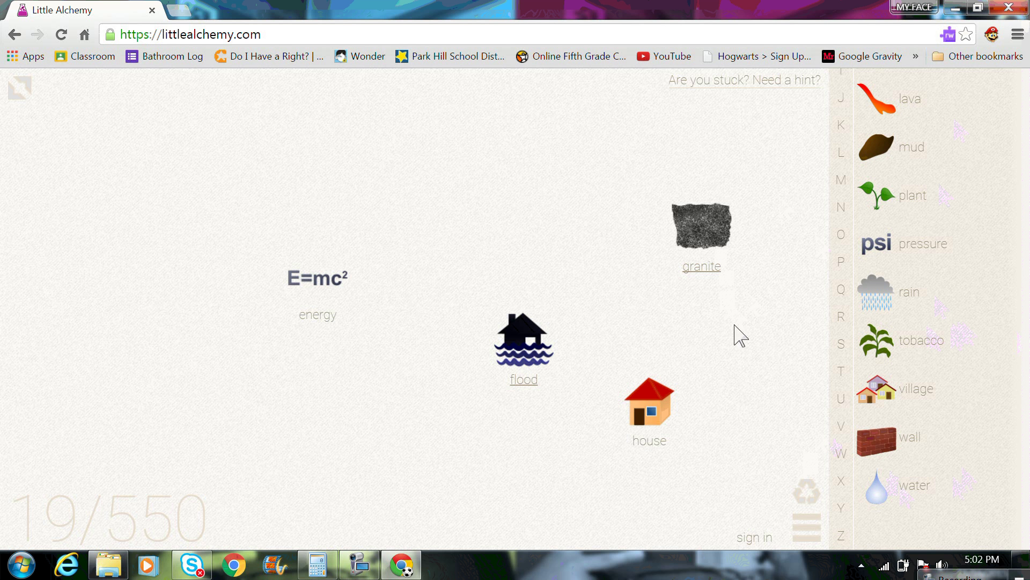
pyautogui.moveTo(319, 318); pyautogui.dragTo(637, 403)
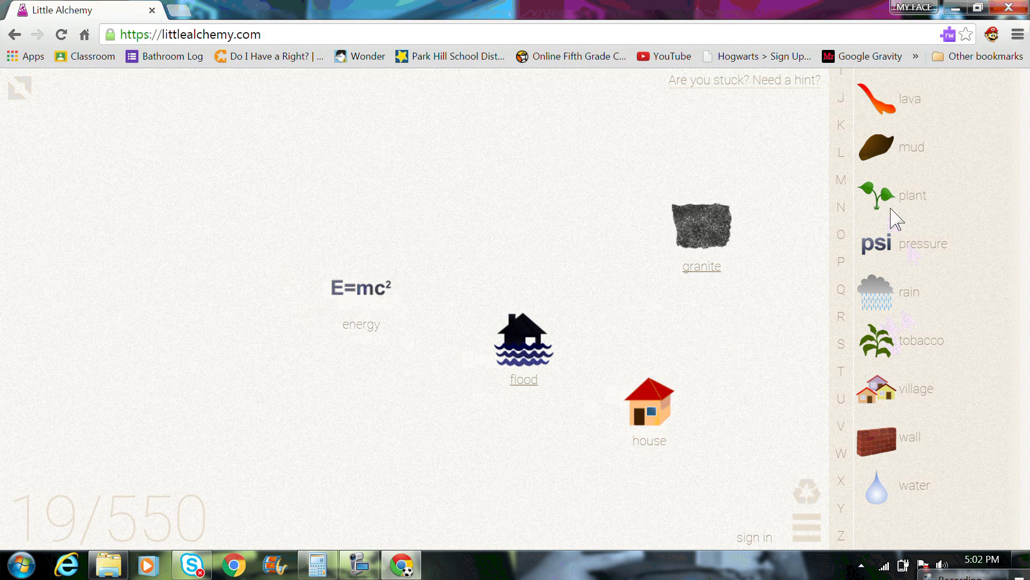
pyautogui.scroll(1, 896, 219)
pyautogui.moveTo(878, 182); pyautogui.dragTo(519, 228)
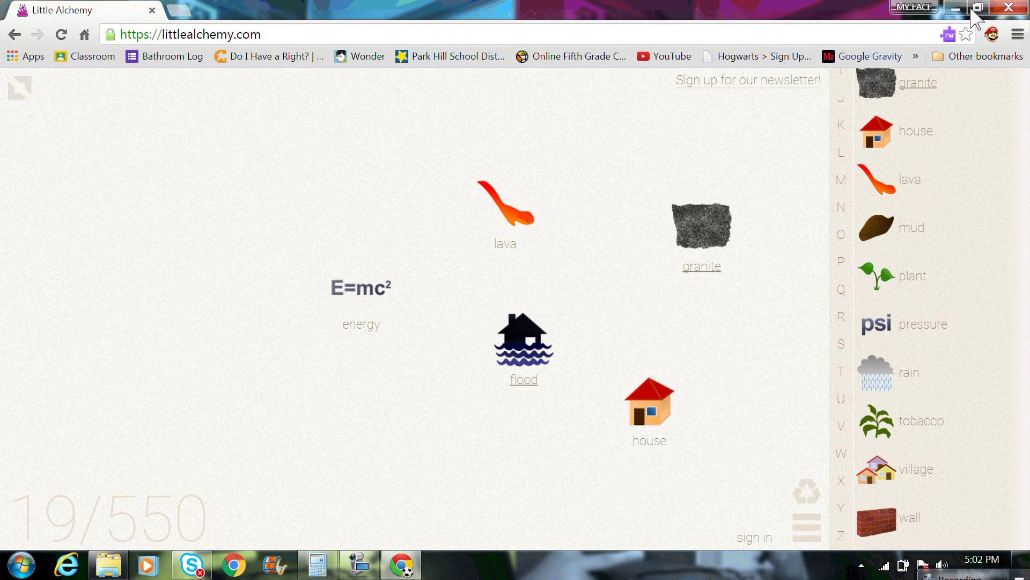
pyautogui.scroll(5, 995, 101)
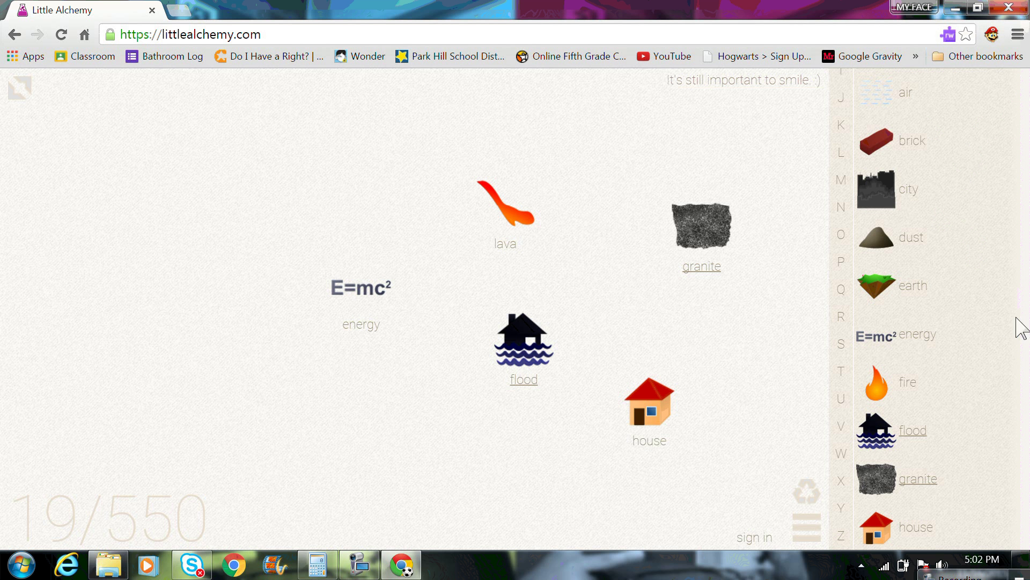
# Step: Combine earth with energy to discover earthquake (20/550), adding extra earthquakes and a flood
pyautogui.moveTo(876, 432)
pyautogui.mouseDown()
pyautogui.moveTo(336, 284)
pyautogui.moveTo(722, 382)
pyautogui.mouseUp()
pyautogui.moveTo(877, 385); pyautogui.dragTo(355, 290)
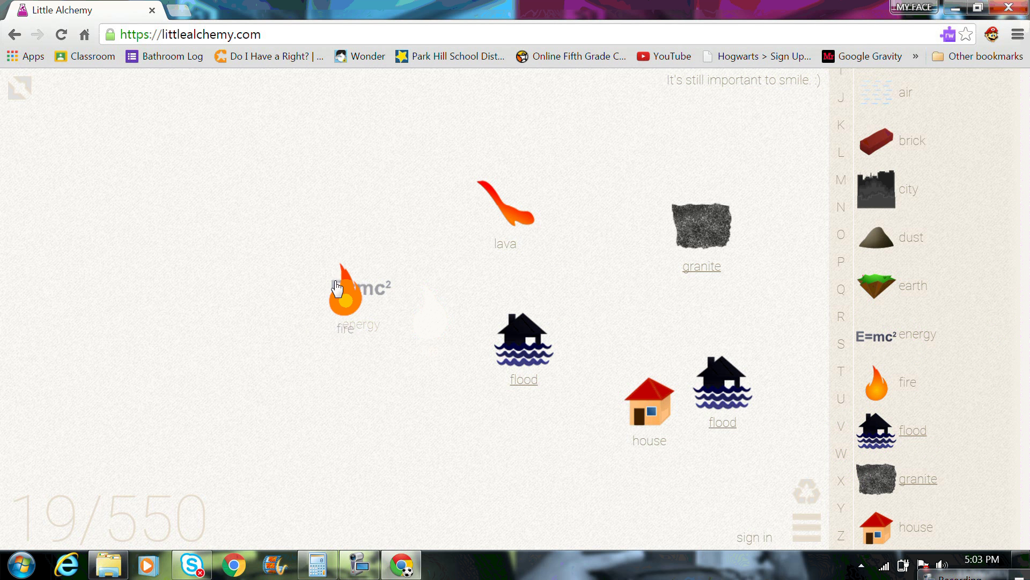
pyautogui.moveTo(877, 285); pyautogui.dragTo(370, 294)
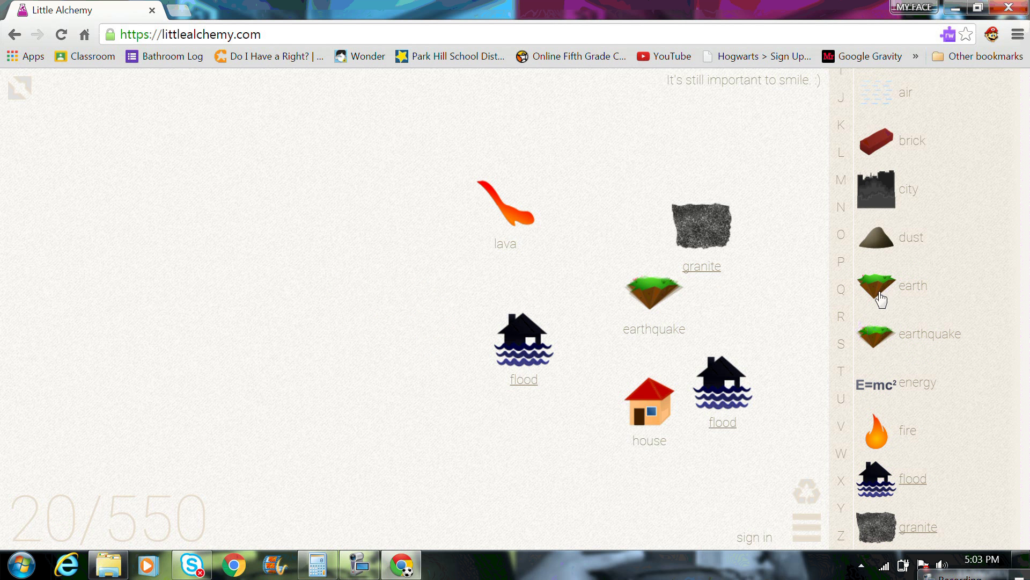
pyautogui.moveTo(876, 335); pyautogui.dragTo(651, 287)
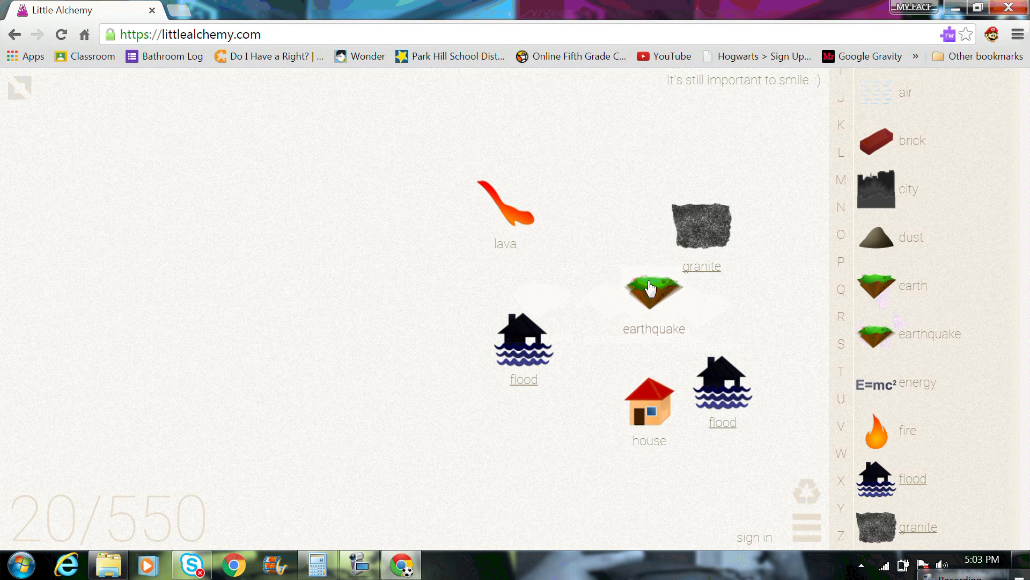
pyautogui.moveTo(507, 211)
pyautogui.mouseDown()
pyautogui.moveTo(659, 302)
pyautogui.moveTo(540, 278)
pyautogui.mouseUp()
pyautogui.moveTo(652, 292); pyautogui.dragTo(420, 222)
pyautogui.moveTo(551, 282)
pyautogui.mouseDown()
pyautogui.moveTo(756, 377)
pyautogui.moveTo(580, 229)
pyautogui.mouseUp()
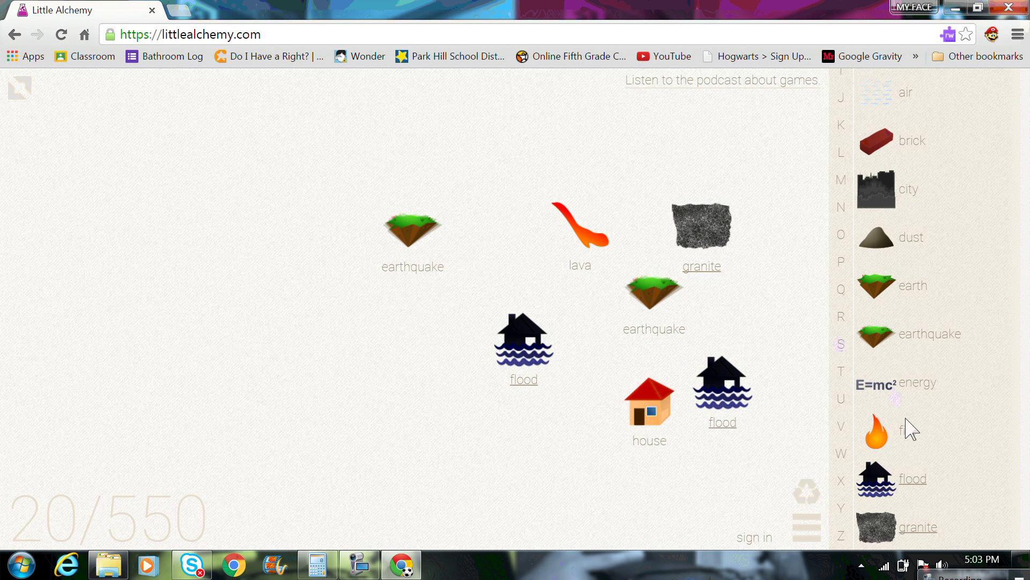
pyautogui.scroll(-3, 974, 323)
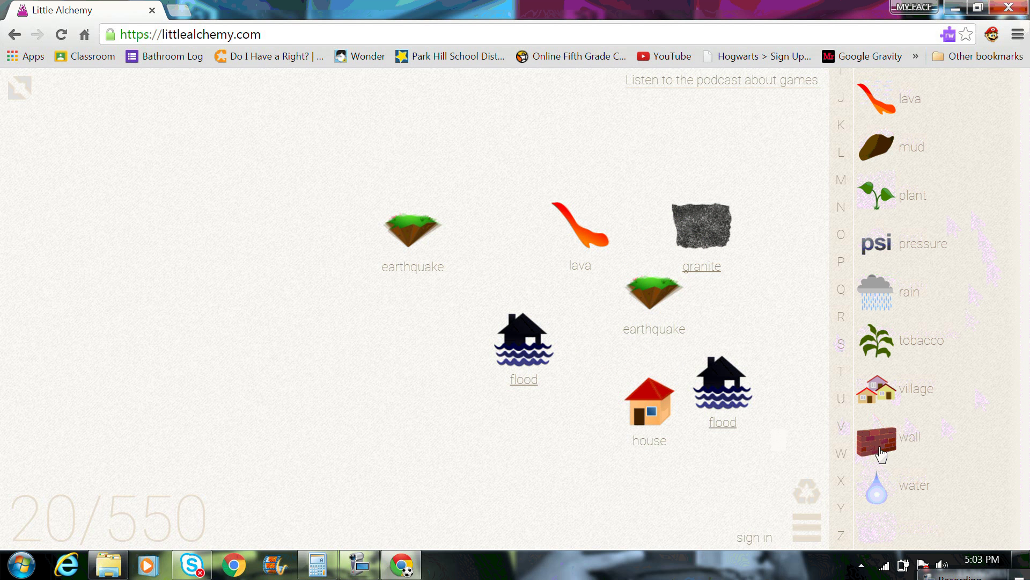
# Step: Add wall, plant, pressure, tobacco, mud and village to the board
pyautogui.moveTo(877, 439)
pyautogui.mouseDown()
pyautogui.moveTo(618, 300)
pyautogui.moveTo(777, 133)
pyautogui.mouseUp()
pyautogui.moveTo(876, 195); pyautogui.dragTo(697, 294)
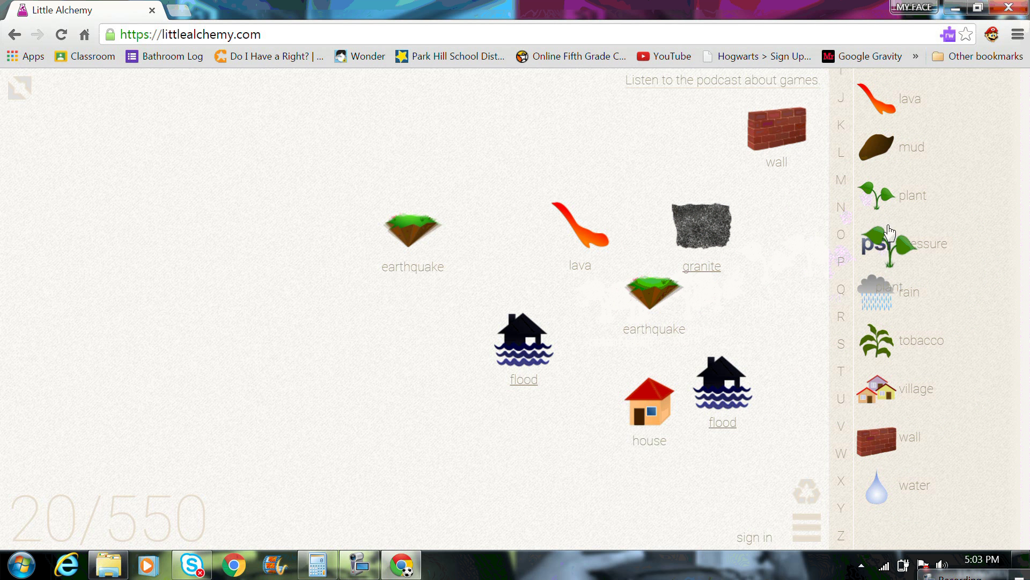
pyautogui.moveTo(876, 243); pyautogui.dragTo(696, 296)
pyautogui.moveTo(876, 243); pyautogui.dragTo(463, 322)
pyautogui.moveTo(413, 230)
pyautogui.mouseDown()
pyautogui.moveTo(467, 346)
pyautogui.moveTo(651, 294)
pyautogui.mouseUp()
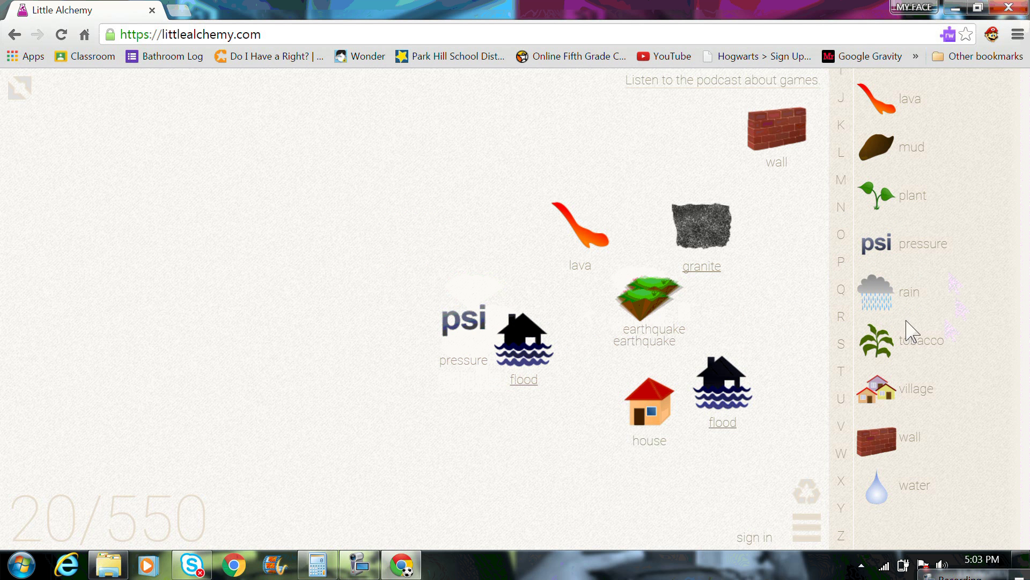
pyautogui.moveTo(877, 340); pyautogui.dragTo(522, 278)
pyautogui.moveTo(650, 294); pyautogui.dragTo(495, 206)
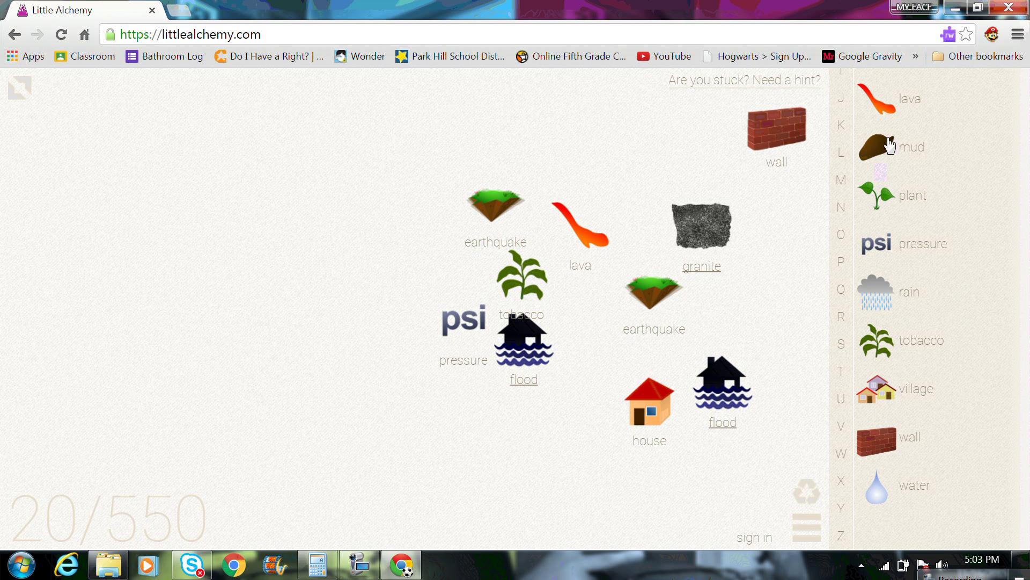
pyautogui.moveTo(890, 147)
pyautogui.mouseDown()
pyautogui.moveTo(496, 205)
pyautogui.moveTo(741, 169)
pyautogui.mouseUp()
pyautogui.moveTo(876, 388)
pyautogui.mouseDown()
pyautogui.moveTo(490, 193)
pyautogui.moveTo(241, 110)
pyautogui.mouseUp()
# Step: Search the web for 'things you can make on little alchemy' in a new tab
pyautogui.click(178, 10)
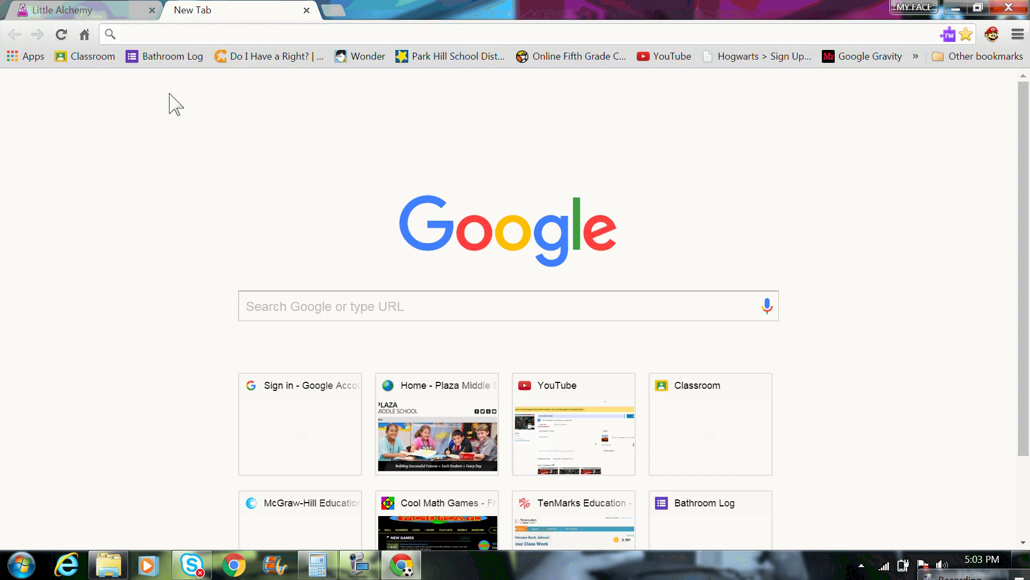
pyautogui.write('things')
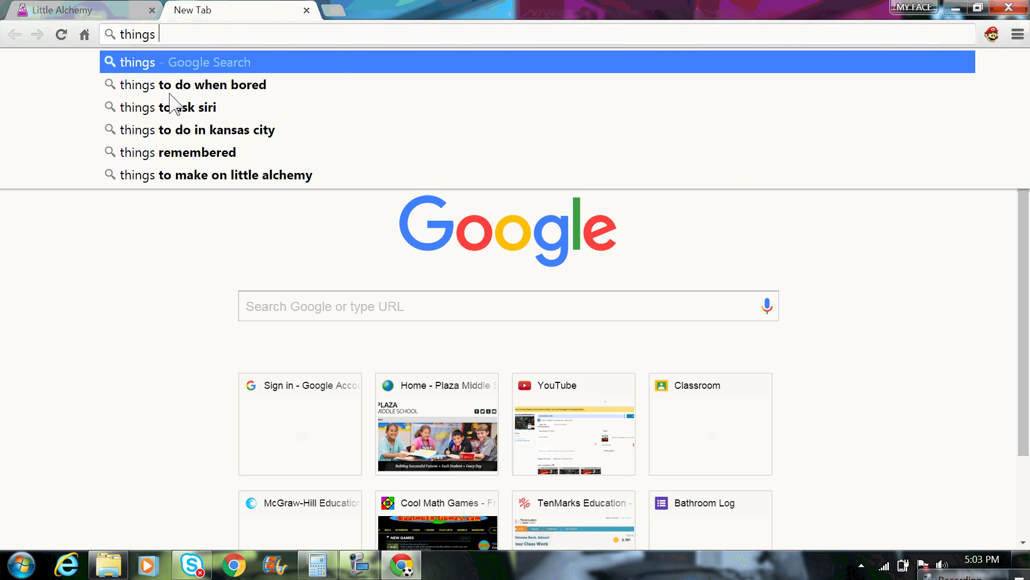
pyautogui.write(' you c')
pyautogui.write('c')
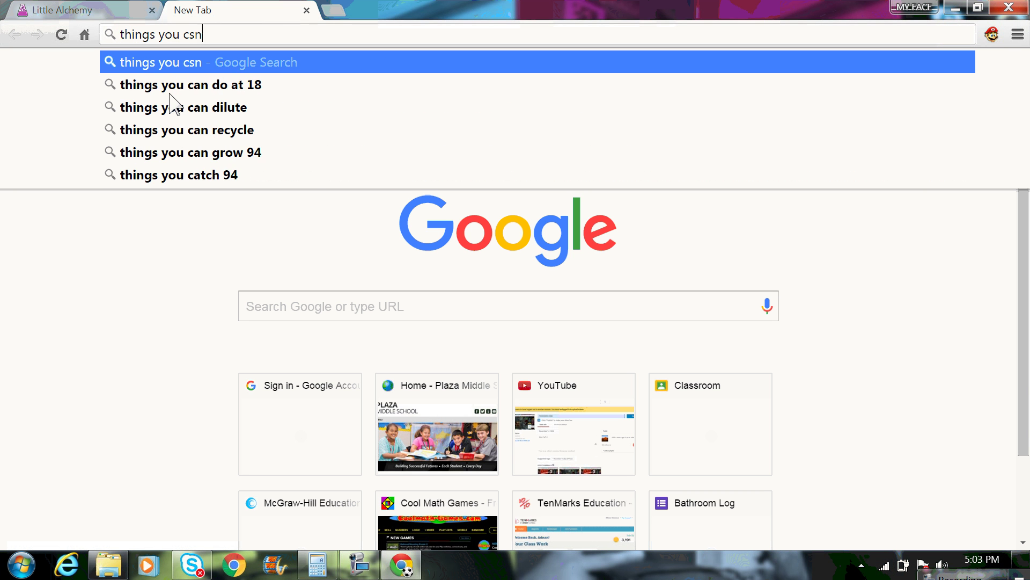
pyautogui.write('s')
pyautogui.press('BackSpace')
pyautogui.write('a')
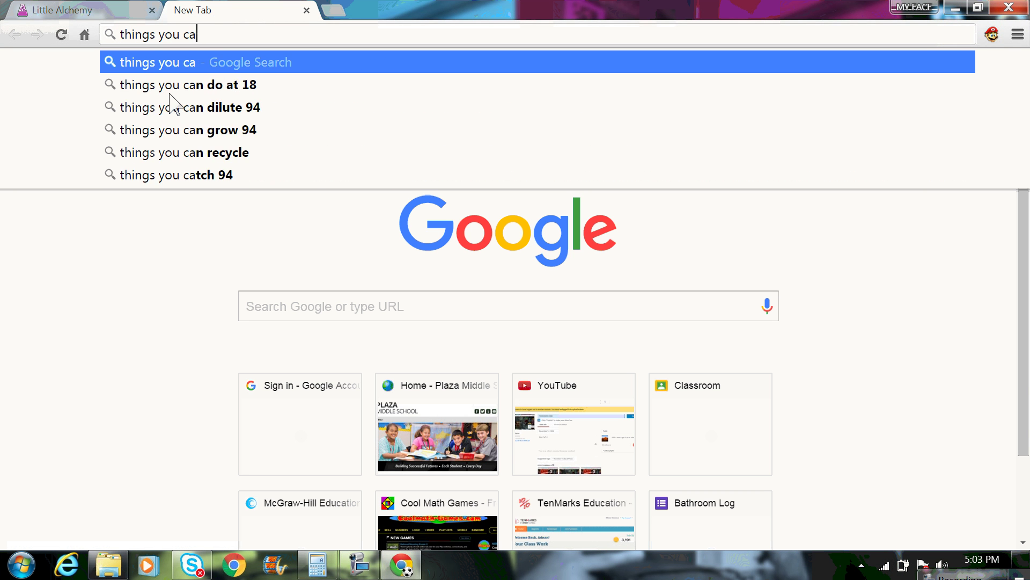
pyautogui.write('n make on little alchemy')
pyautogui.press('Return')
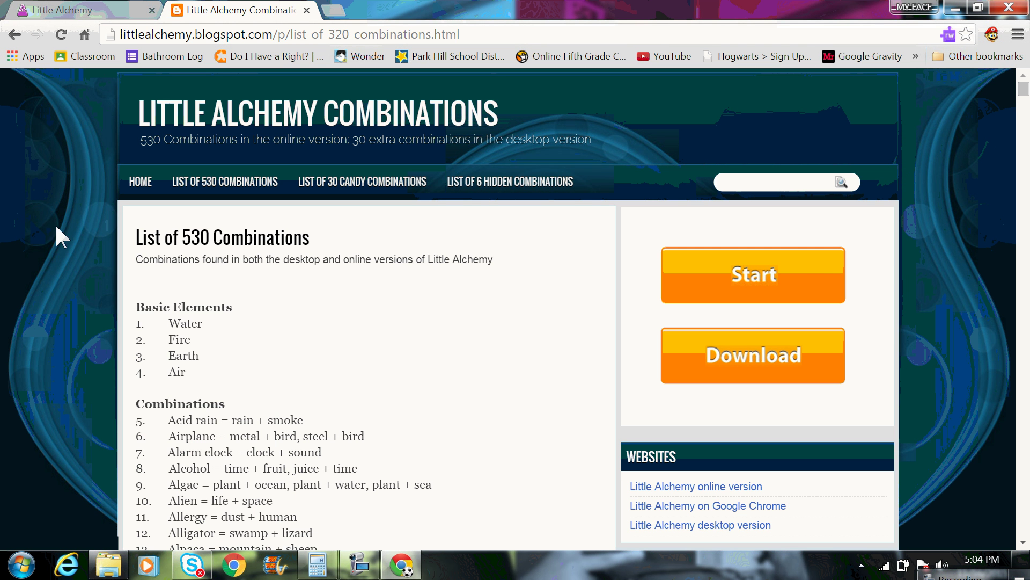
pyautogui.scroll(-1, 306, 405)
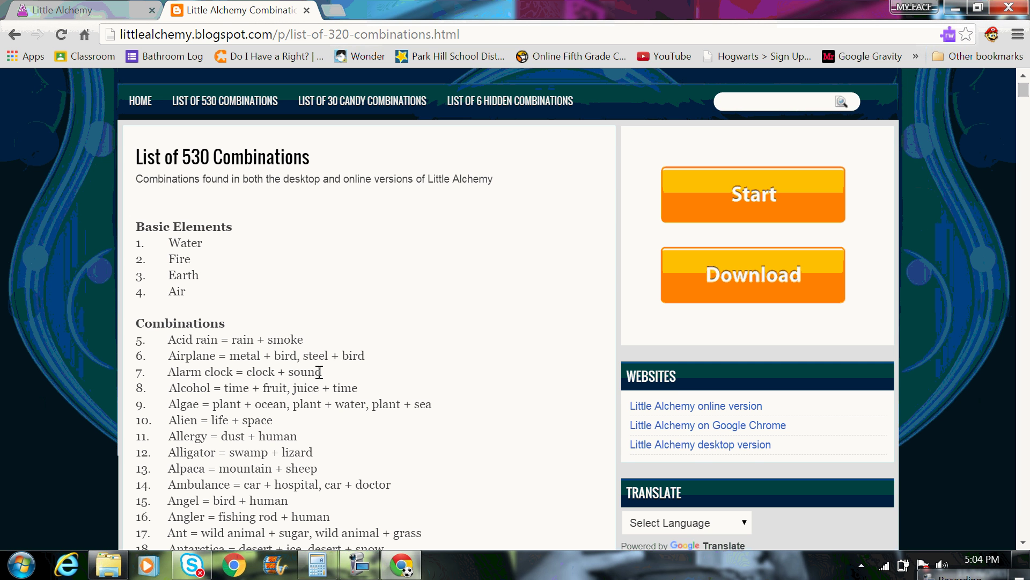
pyautogui.scroll(-1, 325, 398)
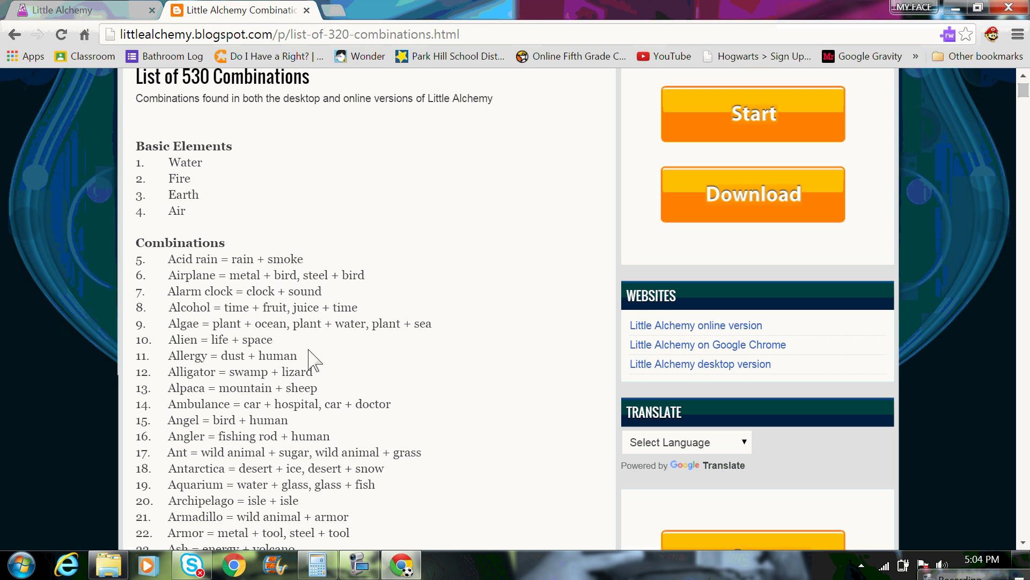
pyautogui.scroll(-2, 311, 372)
pyautogui.scroll(-2, 409, 380)
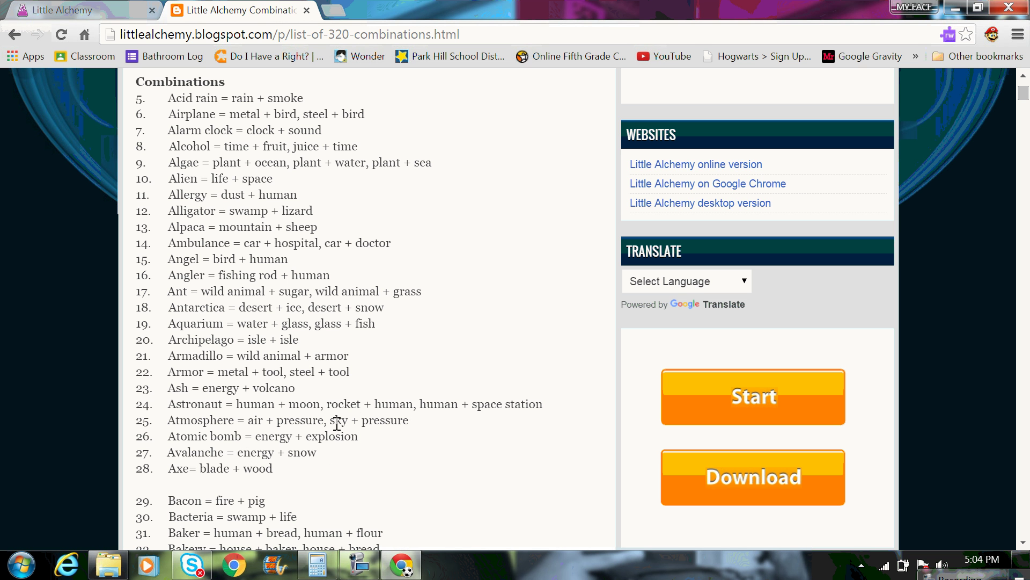
pyautogui.scroll(-3, 348, 364)
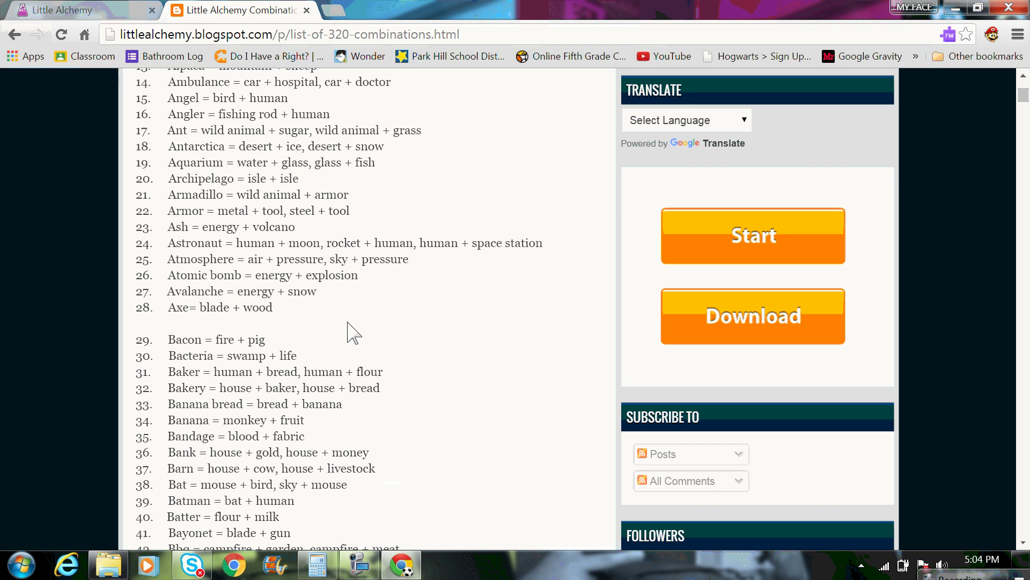
pyautogui.scroll(-8, 351, 326)
pyautogui.scroll(-15, 351, 325)
pyautogui.scroll(-12, 355, 325)
pyautogui.scroll(-12, 387, 325)
pyautogui.scroll(-12, 402, 325)
pyautogui.scroll(-12, 419, 323)
pyautogui.scroll(-12, 427, 330)
pyautogui.scroll(-12, 443, 339)
pyautogui.scroll(-12, 453, 345)
pyautogui.scroll(-12, 452, 344)
pyautogui.scroll(-10, 467, 370)
pyautogui.scroll(-15, 354, 370)
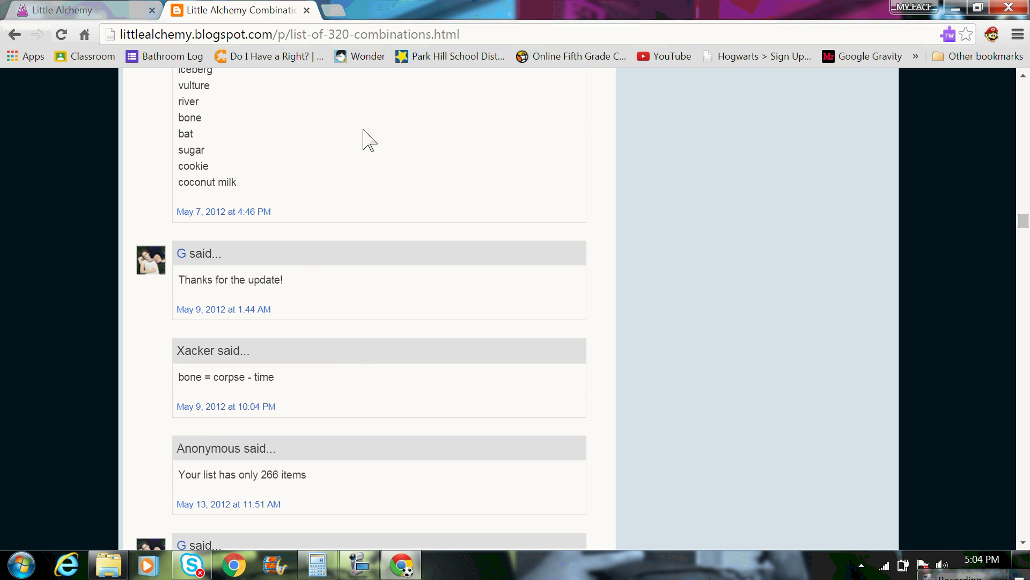
pyautogui.scroll(10, 369, 140)
pyautogui.scroll(4, 314, 162)
pyautogui.scroll(12, 282, 242)
pyautogui.scroll(3, 309, 267)
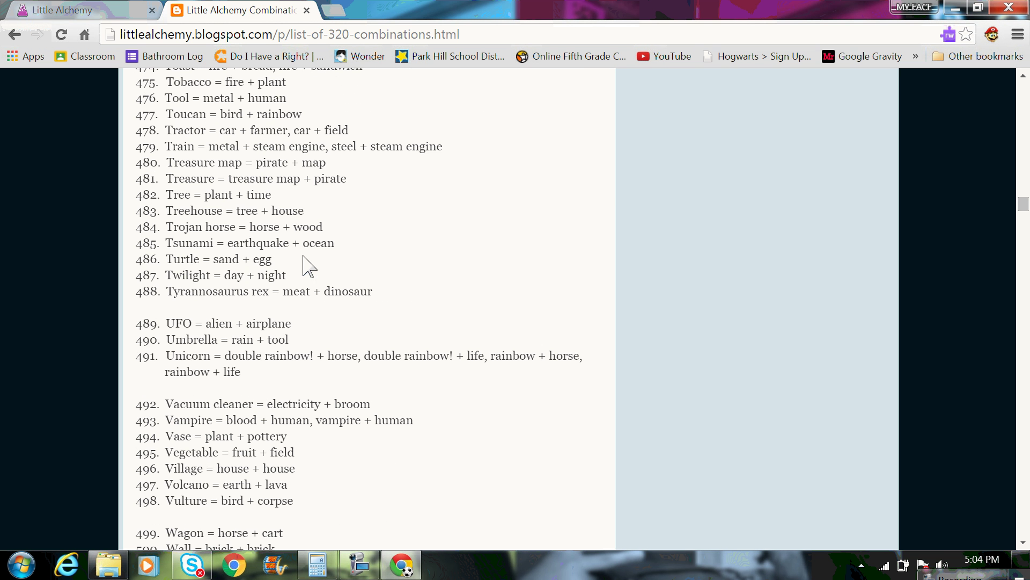
pyautogui.scroll(3, 308, 267)
pyautogui.scroll(12, 322, 275)
pyautogui.scroll(10, 338, 282)
pyautogui.scroll(8, 359, 285)
pyautogui.scroll(10, 358, 285)
pyautogui.scroll(3, 359, 242)
pyautogui.scroll(8, 358, 257)
pyautogui.scroll(8, 371, 330)
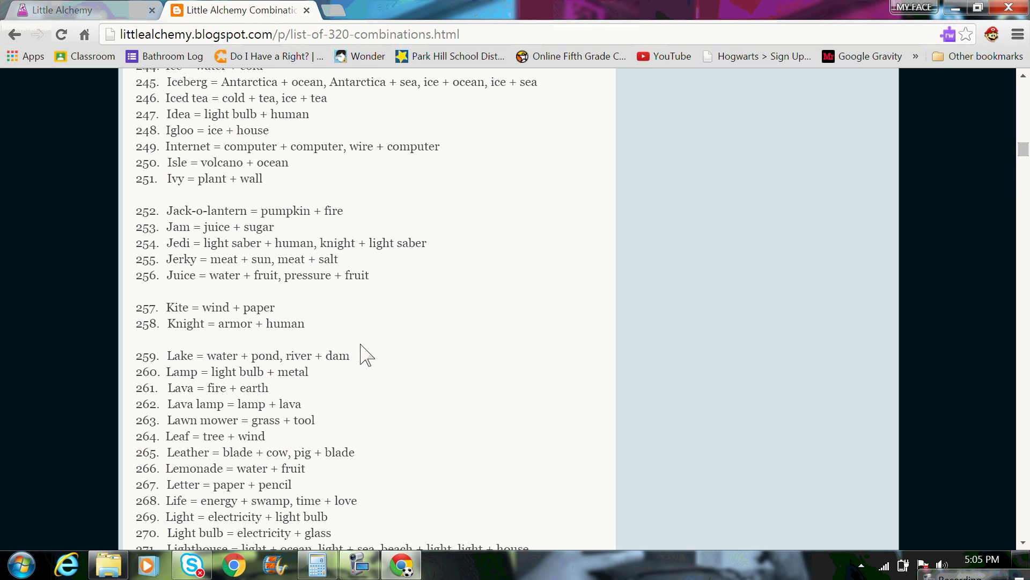
pyautogui.scroll(6, 366, 354)
pyautogui.scroll(8, 381, 371)
pyautogui.scroll(8, 381, 375)
pyautogui.scroll(9, 385, 379)
pyautogui.scroll(8, 391, 380)
pyautogui.scroll(9, 393, 380)
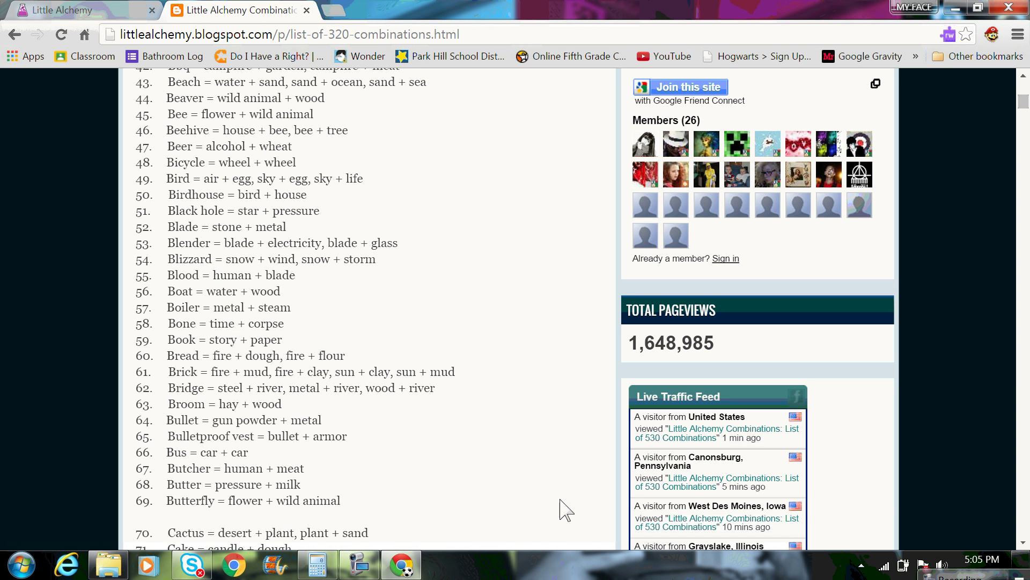
# Step: Browse the Little Alchemy combinations list, then return to the game tab
pyautogui.click(955, 568)
pyautogui.moveTo(926, 496)
pyautogui.mouseDown()
pyautogui.moveTo(883, 445)
pyautogui.moveTo(840, 563)
pyautogui.mouseUp()
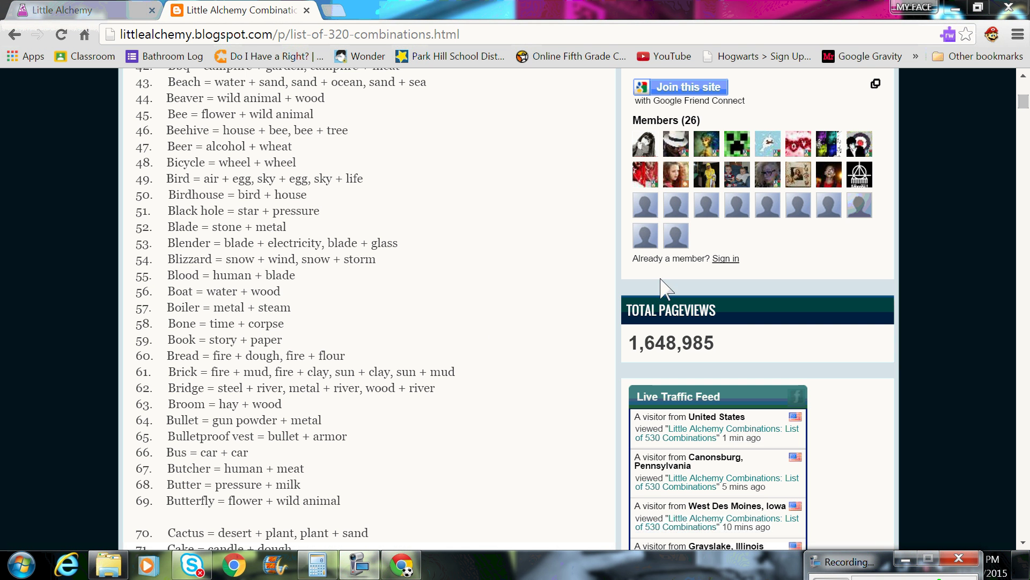
pyautogui.moveTo(1022, 103)
pyautogui.mouseDown()
pyautogui.moveTo(1022, 88)
pyautogui.moveTo(1023, 98)
pyautogui.mouseUp()
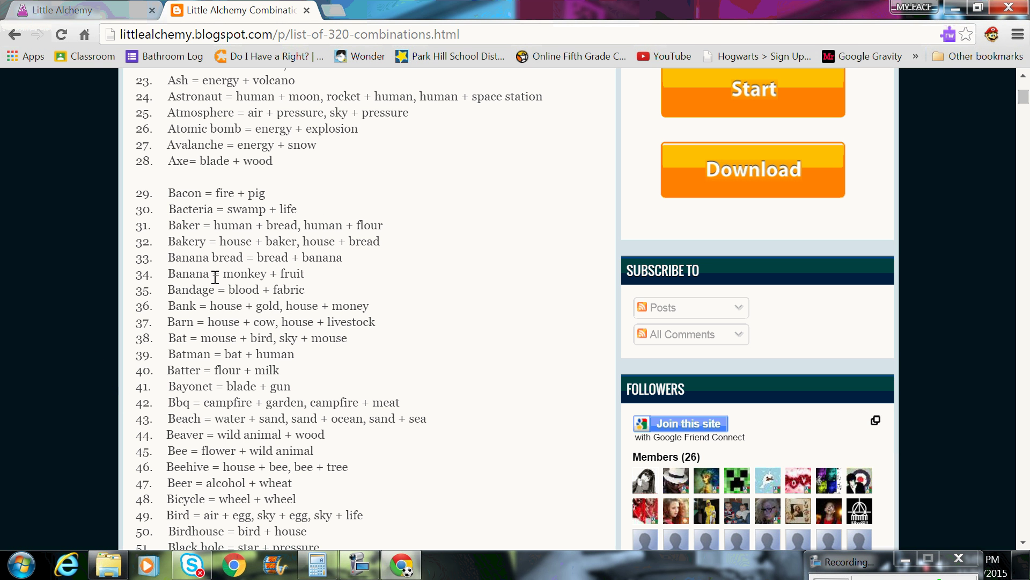
pyautogui.scroll(5, 274, 299)
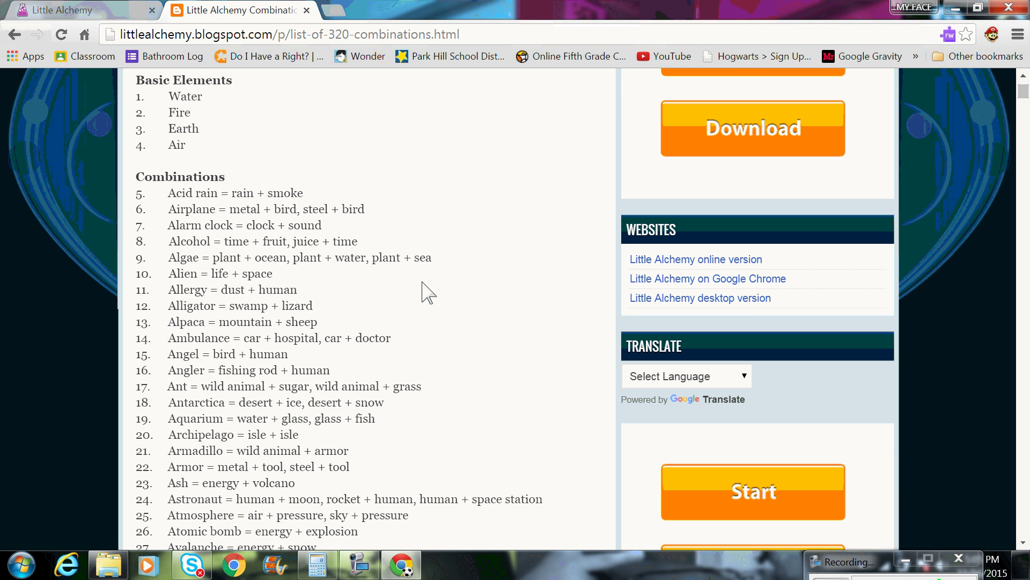
pyautogui.click(81, 9)
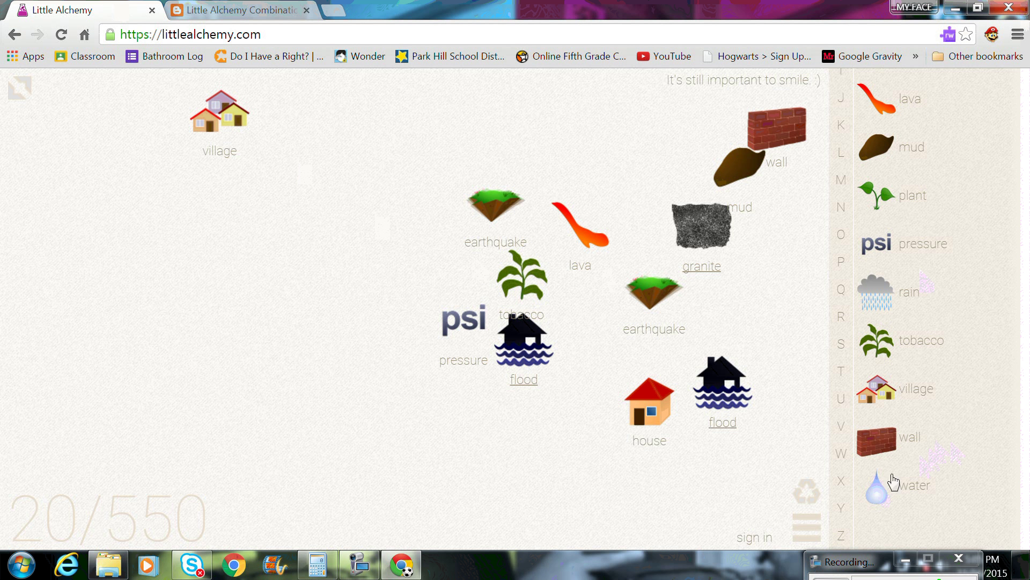
# Step: Add water and regroup village, water, pressure, flood, earthquake and tobacco on the left
pyautogui.moveTo(878, 488)
pyautogui.mouseDown()
pyautogui.moveTo(487, 411)
pyautogui.moveTo(449, 435)
pyautogui.mouseUp()
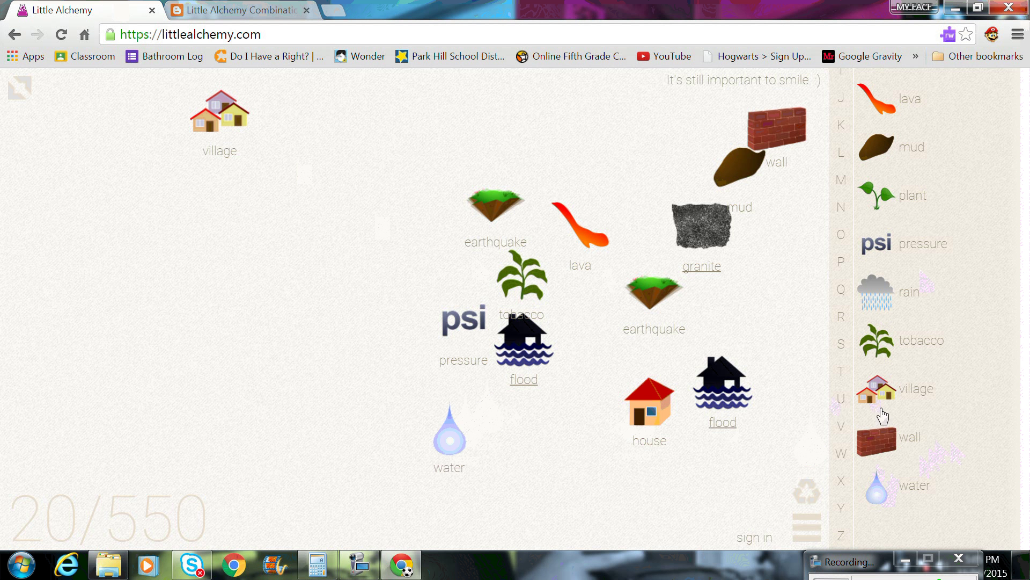
pyautogui.moveTo(876, 392); pyautogui.dragTo(450, 395)
pyautogui.moveTo(218, 129); pyautogui.dragTo(89, 144)
pyautogui.moveTo(450, 442); pyautogui.dragTo(170, 262)
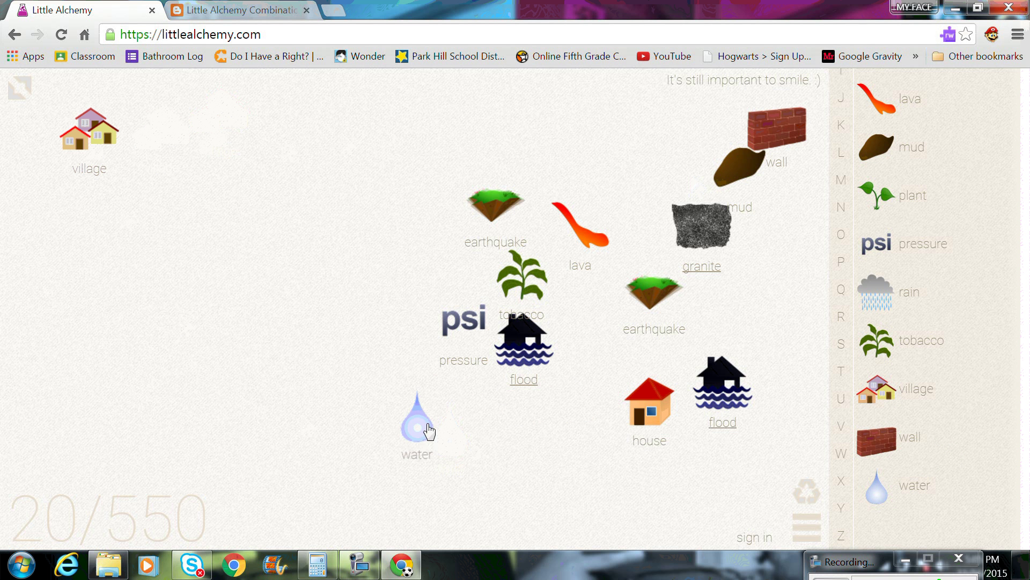
pyautogui.moveTo(465, 322); pyautogui.dragTo(268, 314)
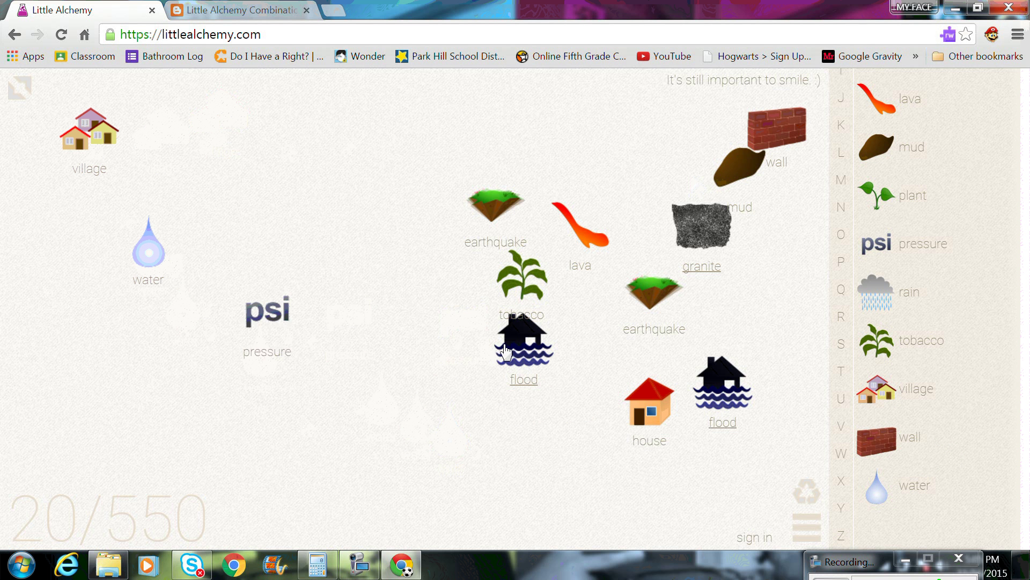
pyautogui.moveTo(524, 342)
pyautogui.mouseDown()
pyautogui.moveTo(304, 334)
pyautogui.moveTo(159, 350)
pyautogui.mouseUp()
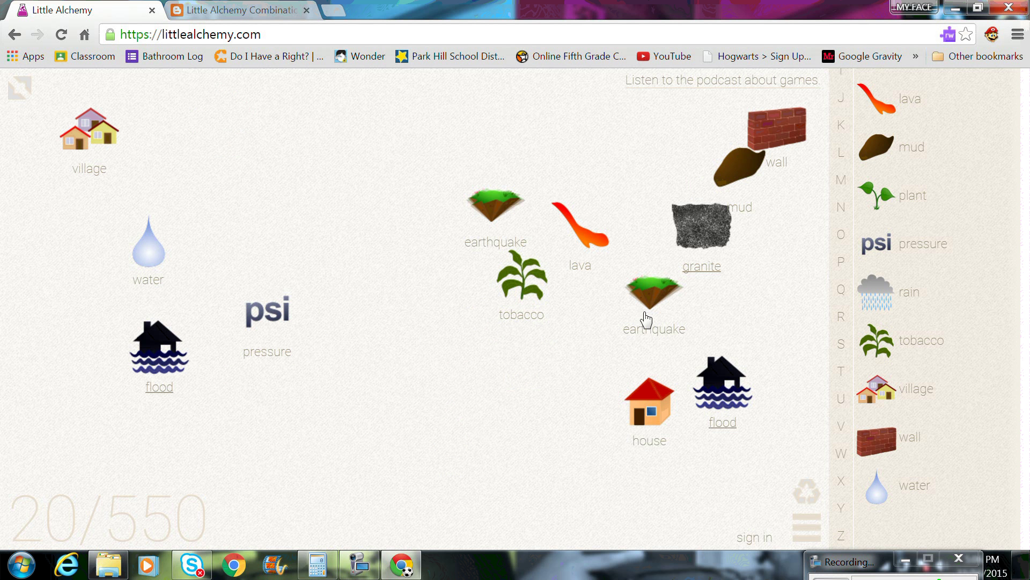
pyautogui.moveTo(495, 209); pyautogui.dragTo(336, 228)
pyautogui.moveTo(516, 302); pyautogui.dragTo(372, 310)
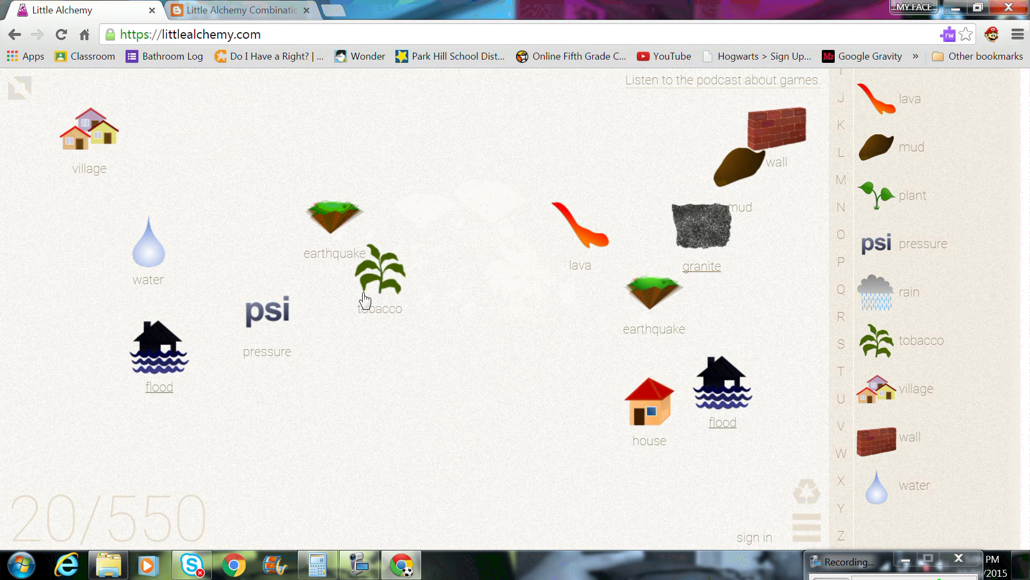
# Step: Reposition lava, granite, mud, wall and house closer together
pyautogui.moveTo(584, 233); pyautogui.dragTo(418, 238)
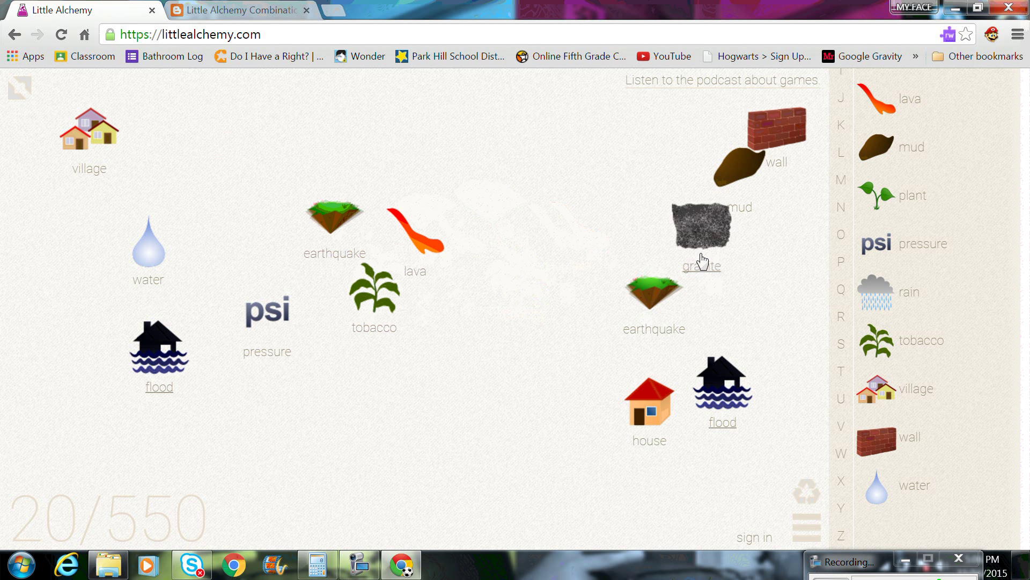
pyautogui.moveTo(700, 229); pyautogui.dragTo(509, 237)
pyautogui.moveTo(724, 184); pyautogui.dragTo(369, 177)
pyautogui.moveTo(781, 145); pyautogui.dragTo(527, 170)
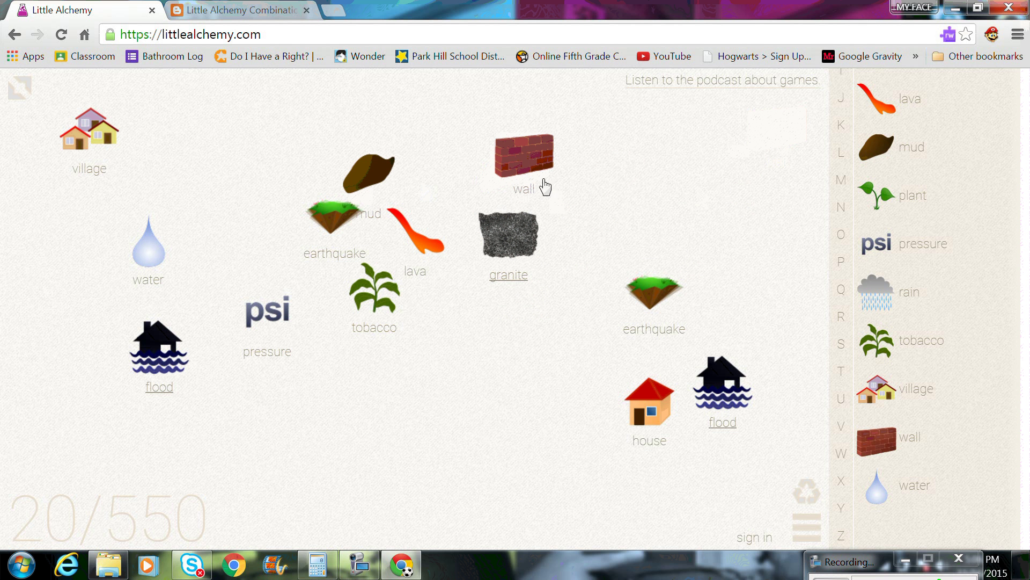
pyautogui.moveTo(645, 406); pyautogui.dragTo(464, 367)
# Step: Remove the spare earthquake and flood, then place a new wall and rain
pyautogui.moveTo(653, 298); pyautogui.dragTo(838, 267)
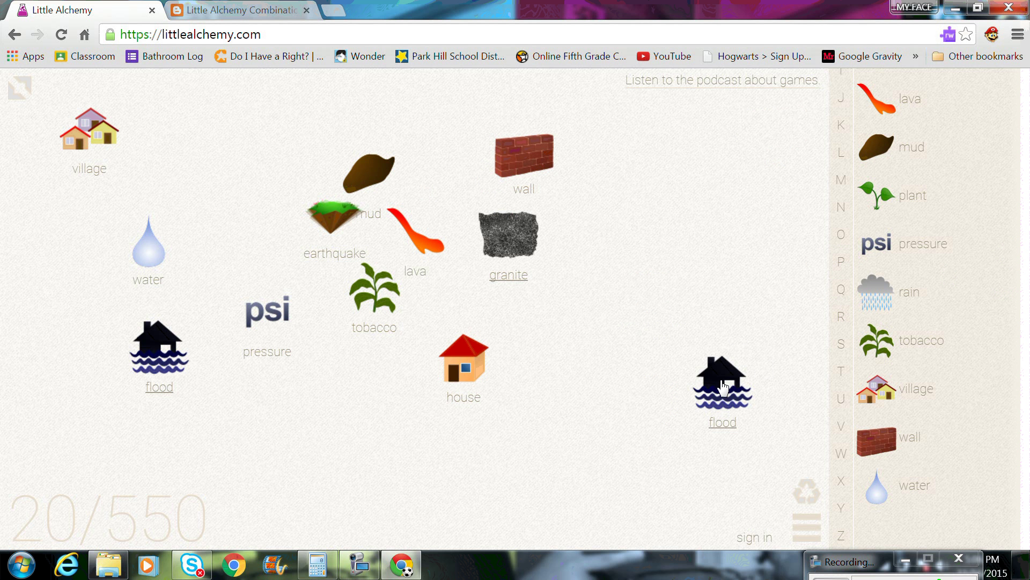
pyautogui.moveTo(723, 385); pyautogui.dragTo(966, 330)
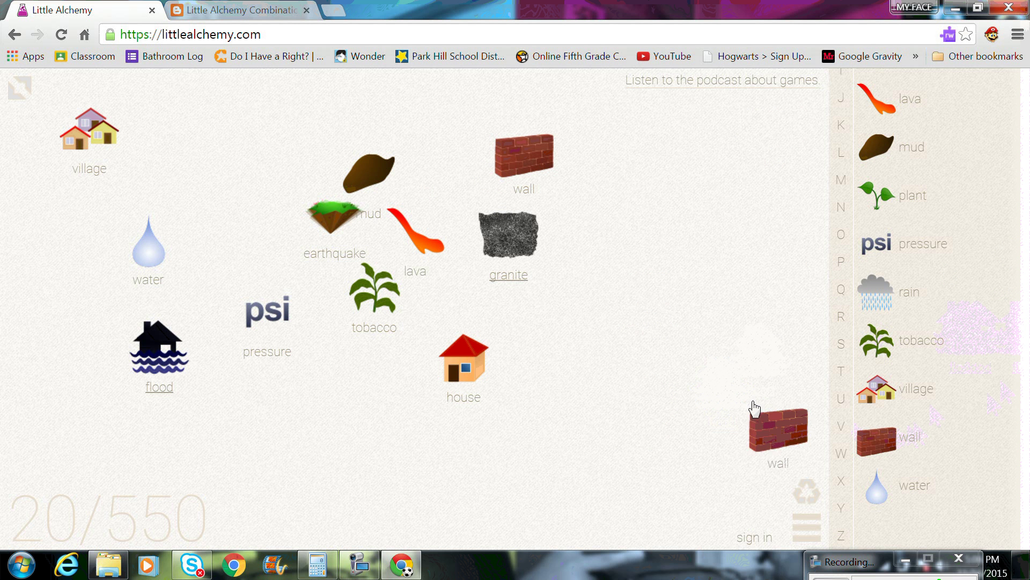
pyautogui.moveTo(877, 439); pyautogui.dragTo(639, 346)
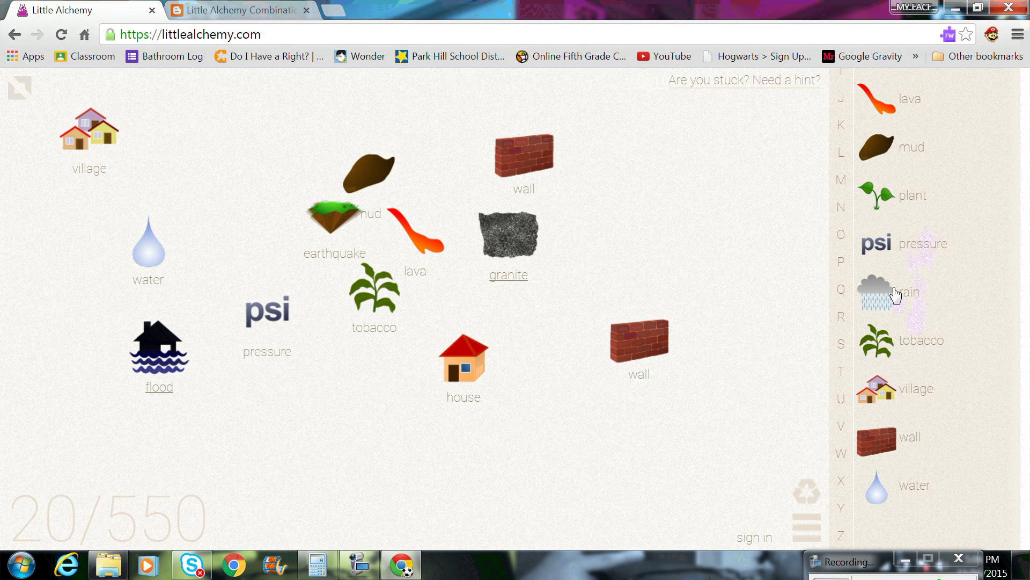
pyautogui.moveTo(876, 291); pyautogui.dragTo(664, 262)
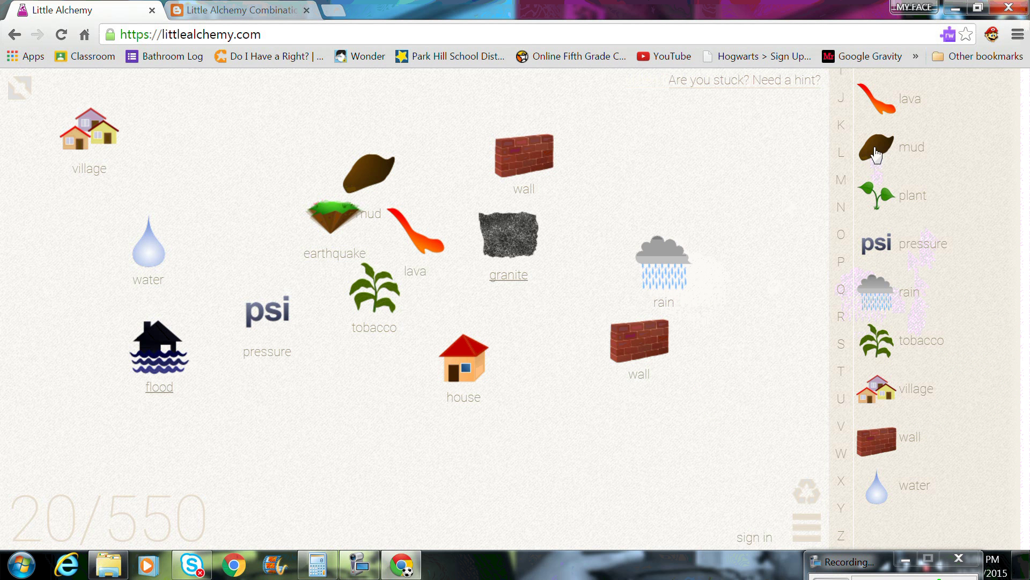
pyautogui.scroll(4, 889, 161)
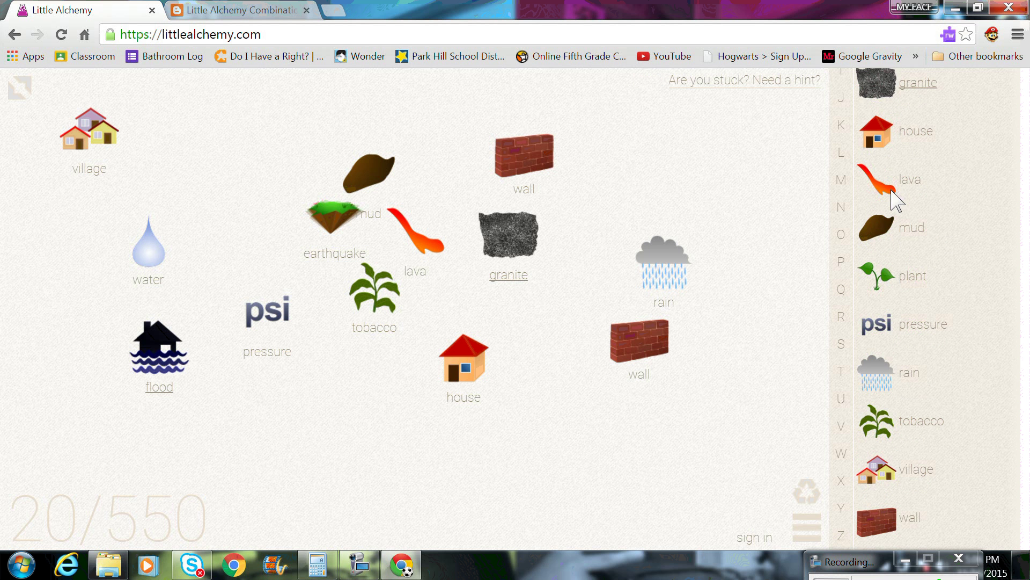
pyautogui.scroll(2, 898, 203)
pyautogui.scroll(5, 898, 203)
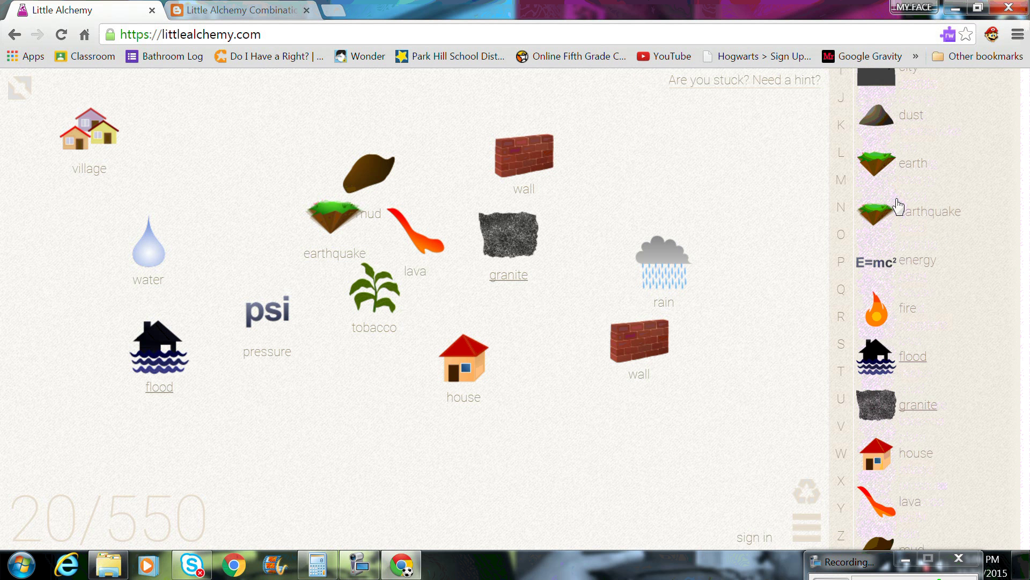
pyautogui.scroll(2, 897, 207)
pyautogui.scroll(1, 898, 207)
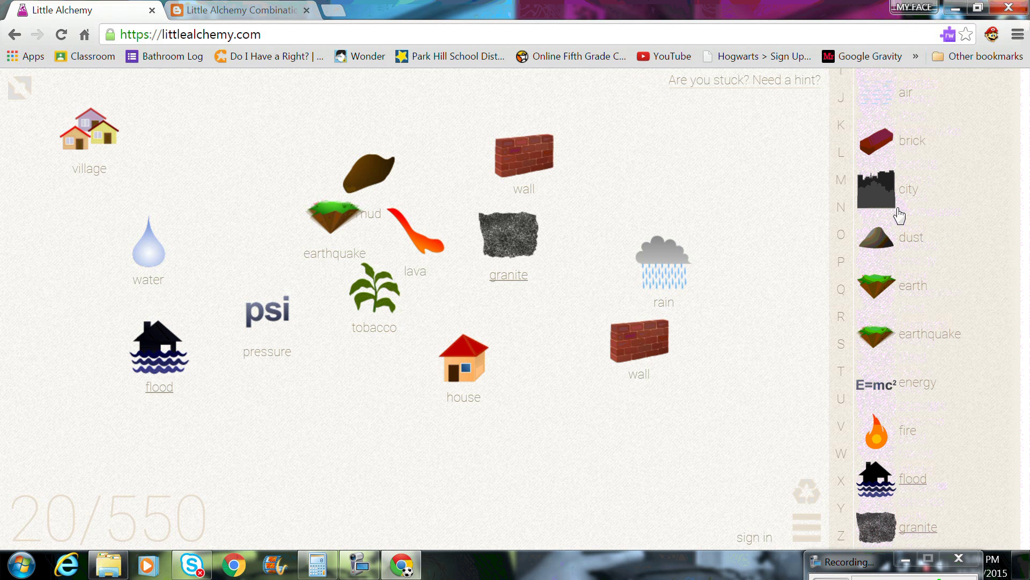
# Step: Place fire, energy, earth, dust, city and brick around the wall and rain
pyautogui.moveTo(878, 434); pyautogui.dragTo(586, 358)
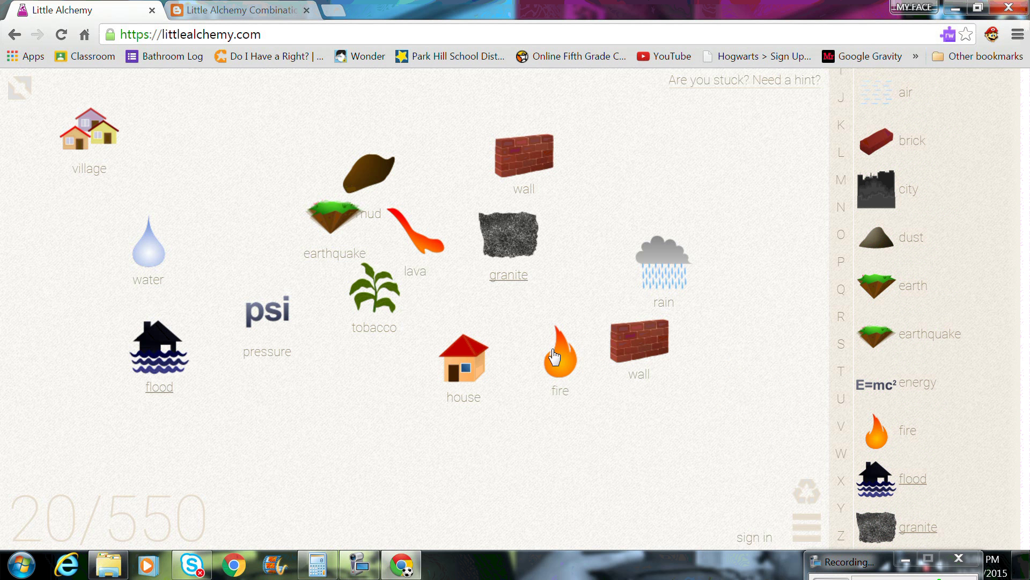
pyautogui.moveTo(879, 389); pyautogui.dragTo(341, 387)
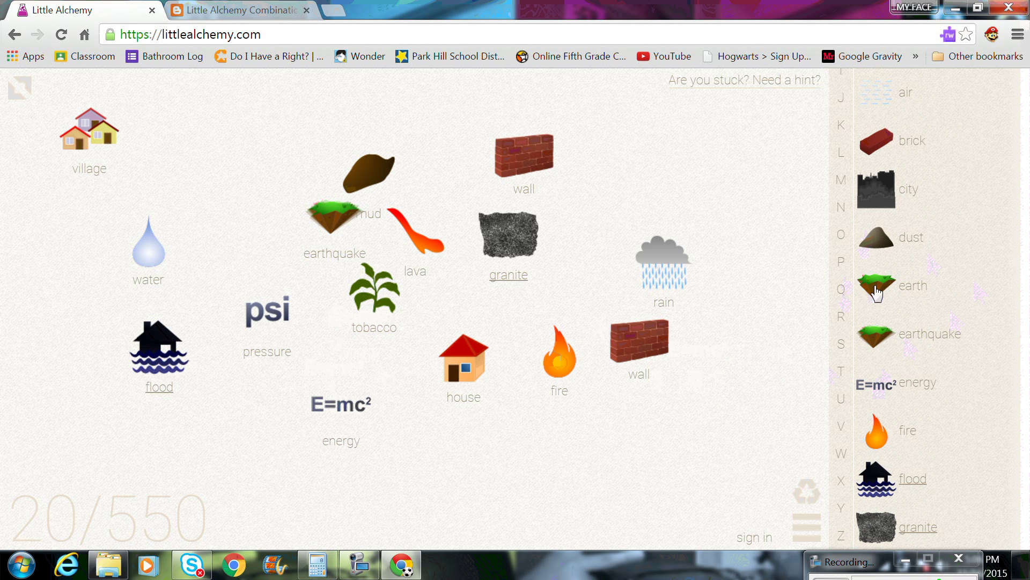
pyautogui.moveTo(876, 287); pyautogui.dragTo(652, 447)
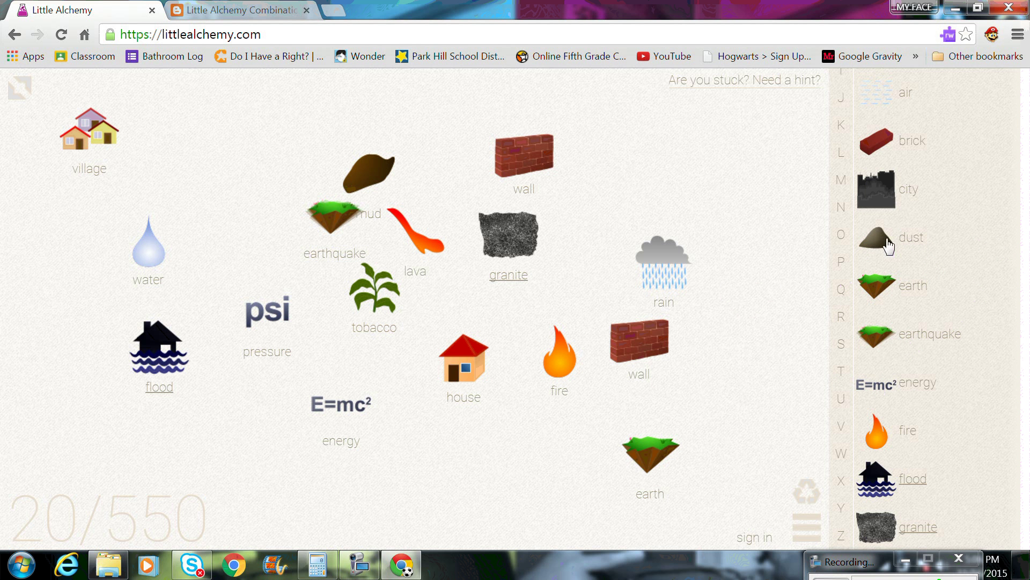
pyautogui.moveTo(879, 240); pyautogui.dragTo(710, 195)
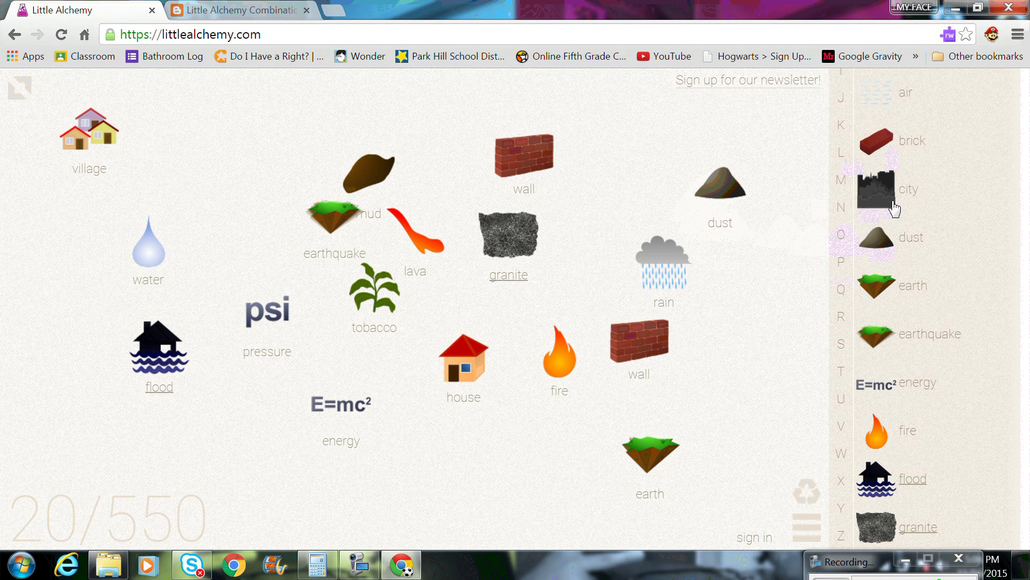
pyautogui.moveTo(875, 190); pyautogui.dragTo(761, 302)
pyautogui.moveTo(884, 152); pyautogui.dragTo(663, 186)
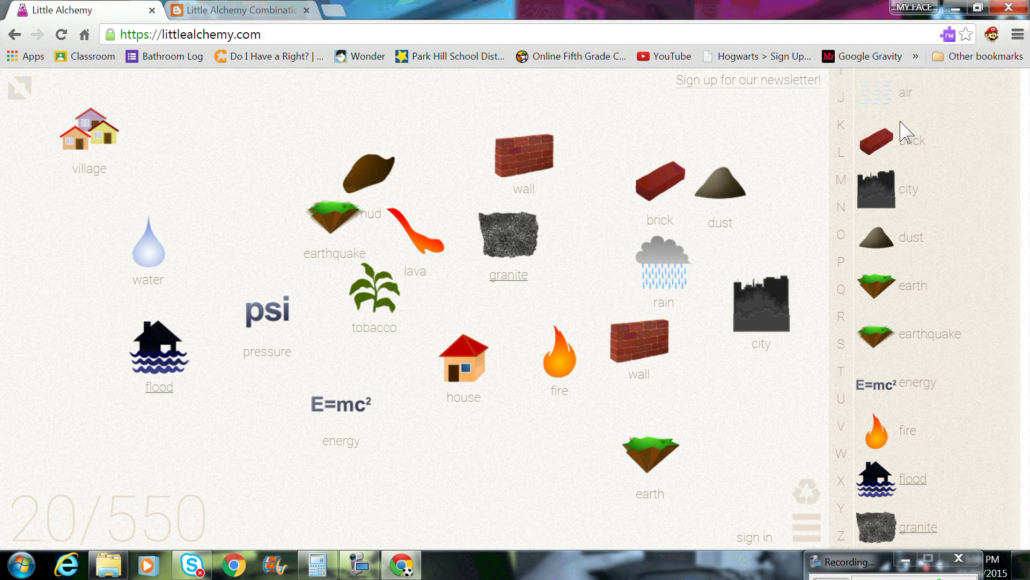
# Step: Add air and test it against house and fire, finding nothing new
pyautogui.moveTo(876, 103)
pyautogui.mouseDown()
pyautogui.moveTo(418, 304)
pyautogui.moveTo(471, 439)
pyautogui.mouseUp()
pyautogui.moveTo(475, 366)
pyautogui.mouseDown()
pyautogui.moveTo(479, 438)
pyautogui.moveTo(499, 346)
pyautogui.mouseUp()
pyautogui.moveTo(562, 355)
pyautogui.mouseDown()
pyautogui.moveTo(475, 438)
pyautogui.moveTo(911, 427)
pyautogui.moveTo(310, 339)
pyautogui.moveTo(543, 463)
pyautogui.mouseUp()
pyautogui.scroll(-5, 950, 449)
pyautogui.scroll(-3, 951, 449)
pyautogui.scroll(8, 951, 402)
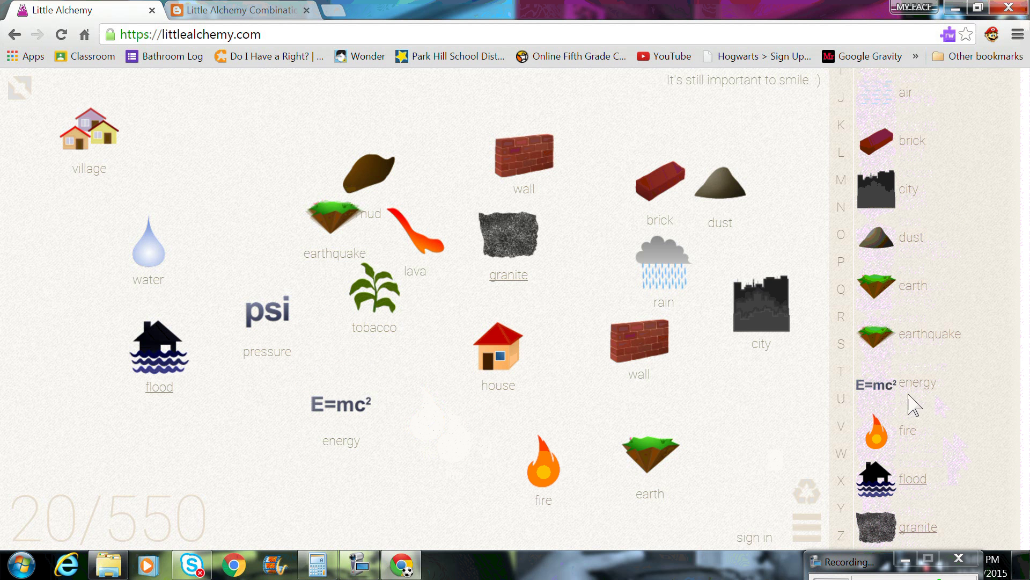
# Step: Add air and try energy with pressure, mud with flood, village with granite
pyautogui.moveTo(886, 96); pyautogui.dragTo(450, 490)
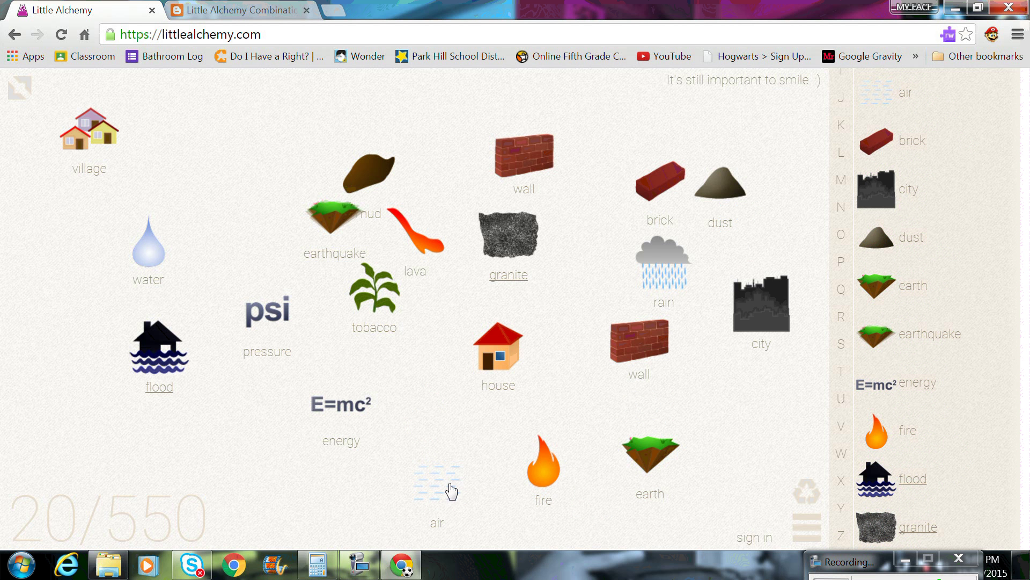
pyautogui.moveTo(341, 411)
pyautogui.mouseDown()
pyautogui.moveTo(288, 336)
pyautogui.moveTo(266, 330)
pyautogui.mouseUp()
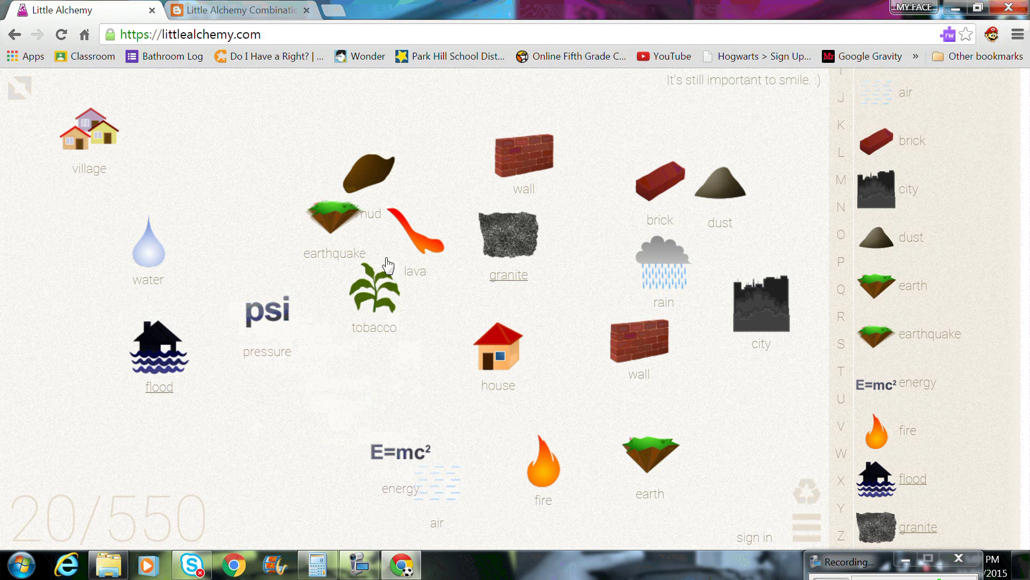
pyautogui.moveTo(363, 169)
pyautogui.mouseDown()
pyautogui.moveTo(153, 256)
pyautogui.moveTo(111, 158)
pyautogui.mouseUp()
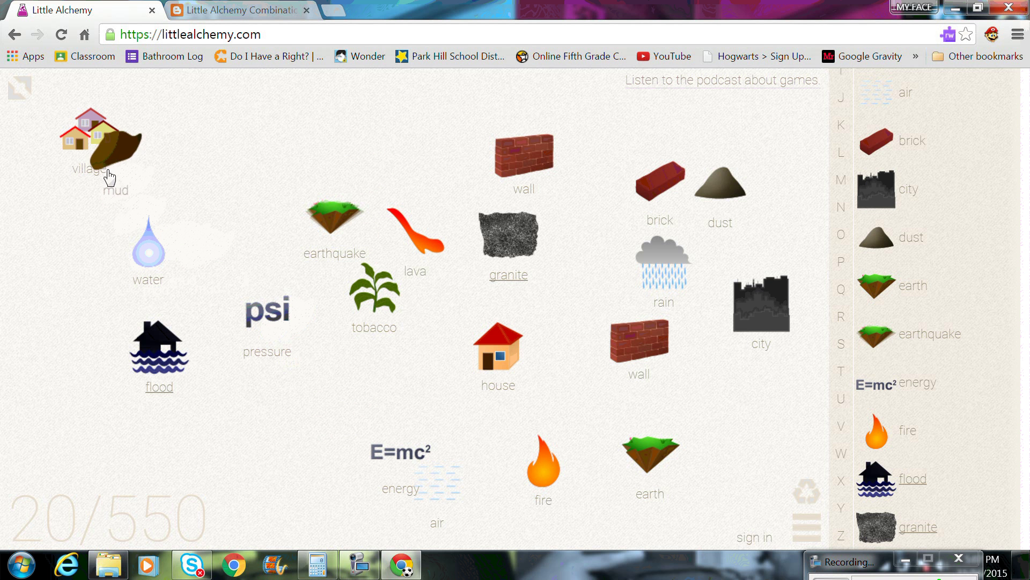
pyautogui.moveTo(110, 177)
pyautogui.mouseDown()
pyautogui.moveTo(145, 338)
pyautogui.moveTo(102, 275)
pyautogui.mouseUp()
pyautogui.moveTo(90, 133); pyautogui.dragTo(645, 346)
pyautogui.moveTo(570, 318)
pyautogui.mouseDown()
pyautogui.moveTo(518, 237)
pyautogui.moveTo(530, 246)
pyautogui.moveTo(667, 220)
pyautogui.moveTo(778, 324)
pyautogui.moveTo(665, 480)
pyautogui.moveTo(613, 414)
pyautogui.mouseUp()
# Step: Test earth, then combine plant with wall into ivy and place it near tobacco
pyautogui.moveTo(650, 451)
pyautogui.mouseDown()
pyautogui.moveTo(731, 400)
pyautogui.moveTo(664, 266)
pyautogui.moveTo(711, 200)
pyautogui.moveTo(672, 409)
pyautogui.moveTo(484, 348)
pyautogui.moveTo(558, 368)
pyautogui.mouseUp()
pyautogui.moveTo(484, 355)
pyautogui.mouseDown()
pyautogui.moveTo(644, 347)
pyautogui.moveTo(674, 333)
pyautogui.moveTo(623, 403)
pyautogui.moveTo(755, 320)
pyautogui.moveTo(571, 171)
pyautogui.moveTo(356, 234)
pyautogui.moveTo(117, 284)
pyautogui.mouseUp()
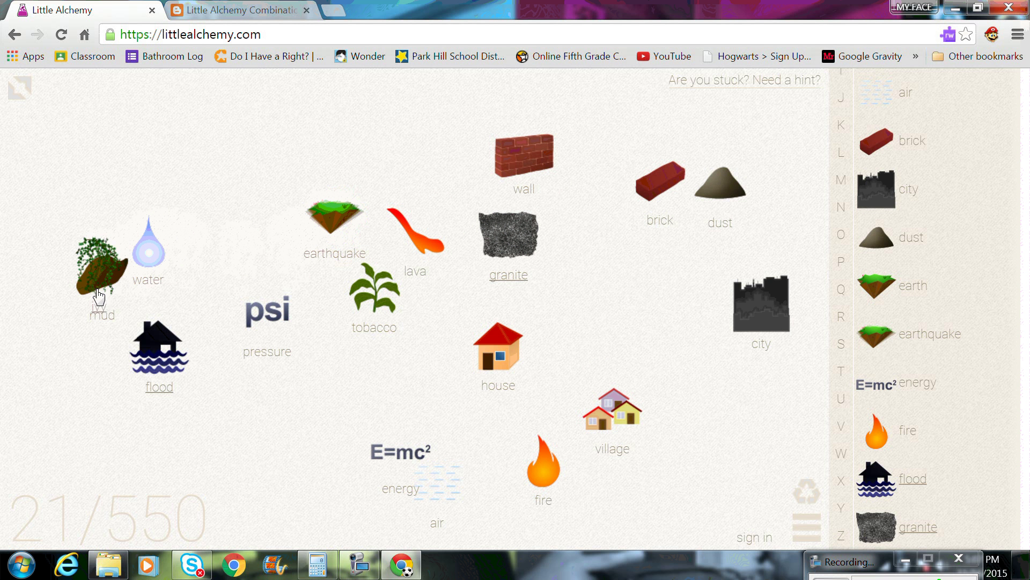
pyautogui.moveTo(117, 283)
pyautogui.mouseDown()
pyautogui.moveTo(335, 330)
pyautogui.moveTo(286, 326)
pyautogui.moveTo(372, 306)
pyautogui.moveTo(446, 495)
pyautogui.moveTo(472, 418)
pyautogui.mouseUp()
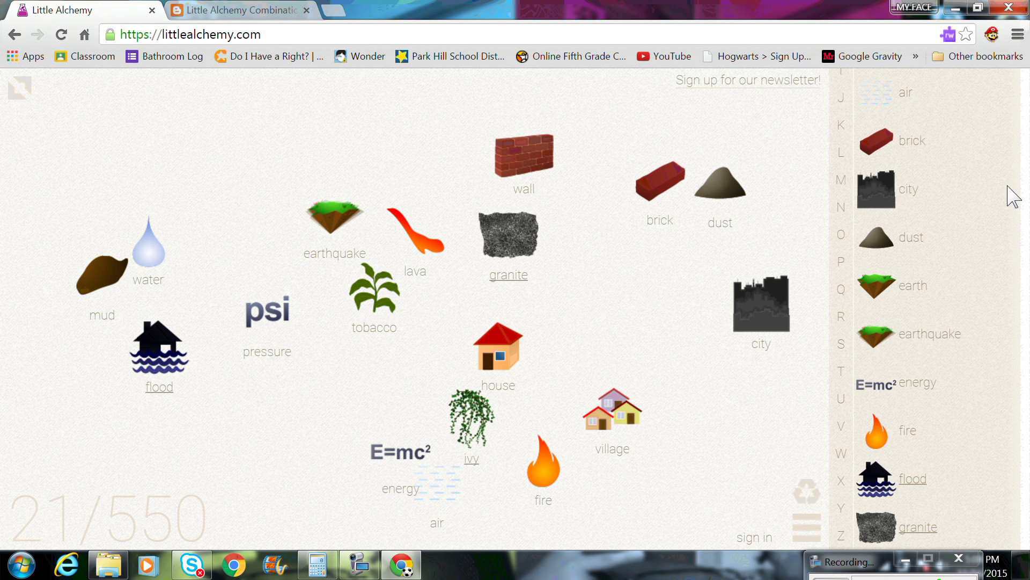
# Step: Combine air with house and pressure with pressure, then reposition pressure over water
pyautogui.moveTo(890, 98)
pyautogui.mouseDown()
pyautogui.moveTo(513, 382)
pyautogui.moveTo(440, 504)
pyautogui.mouseUp()
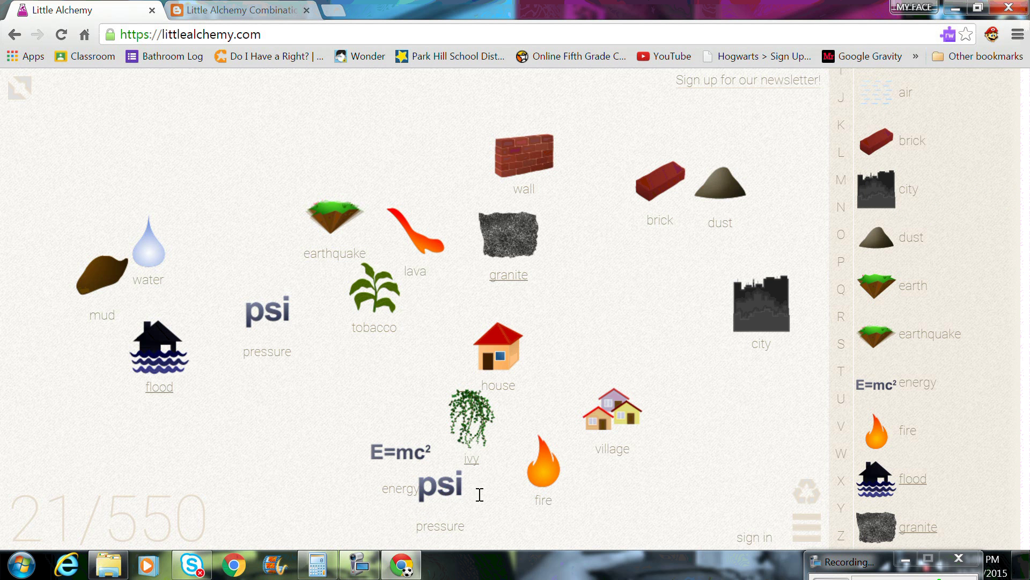
pyautogui.moveTo(442, 486)
pyautogui.mouseDown()
pyautogui.moveTo(286, 298)
pyautogui.moveTo(165, 258)
pyautogui.mouseUp()
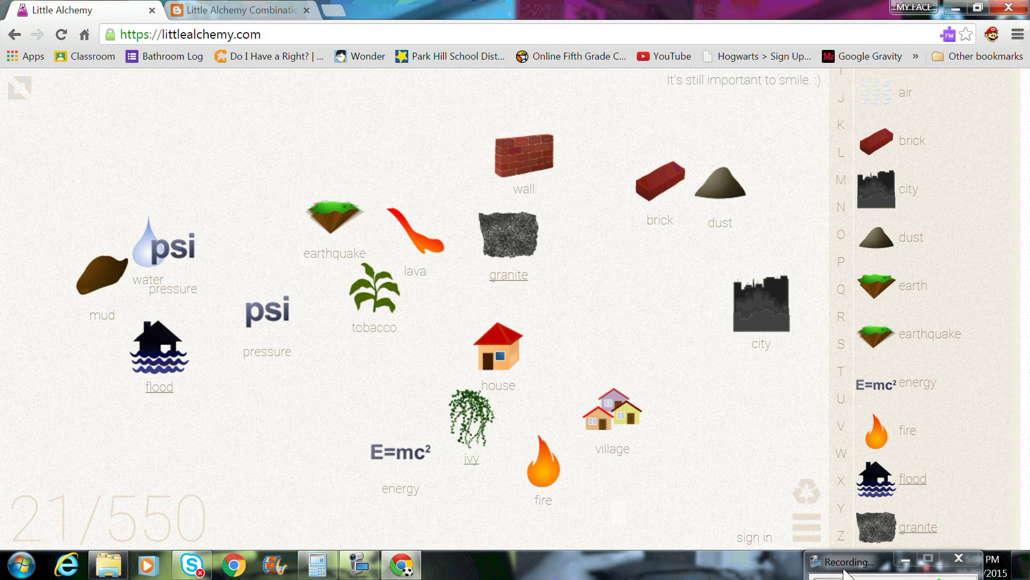
pyautogui.moveTo(849, 562)
pyautogui.mouseDown()
pyautogui.moveTo(848, 391)
pyautogui.moveTo(910, 561)
pyautogui.mouseUp()
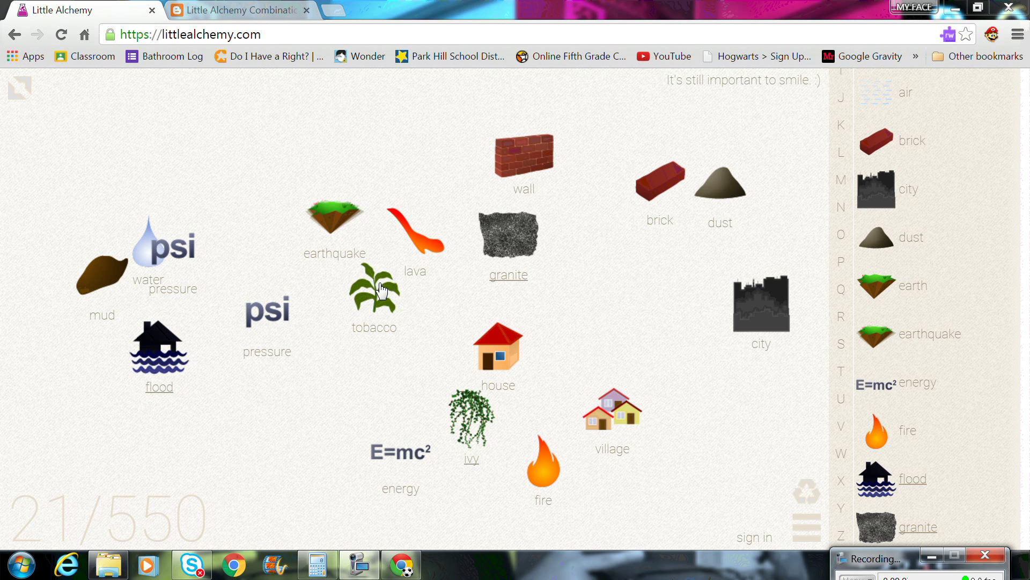
# Step: Move tobacco beside ivy, then test a second ivy against earthquake and water
pyautogui.moveTo(377, 291)
pyautogui.mouseDown()
pyautogui.moveTo(427, 394)
pyautogui.moveTo(475, 413)
pyautogui.moveTo(489, 441)
pyautogui.mouseUp()
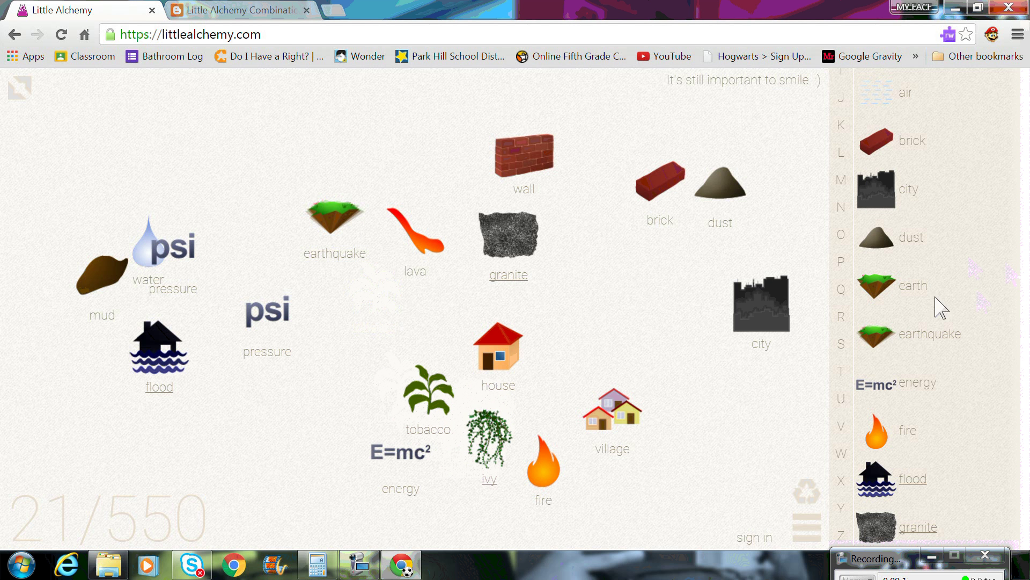
pyautogui.scroll(-5, 913, 302)
pyautogui.scroll(-2, 885, 233)
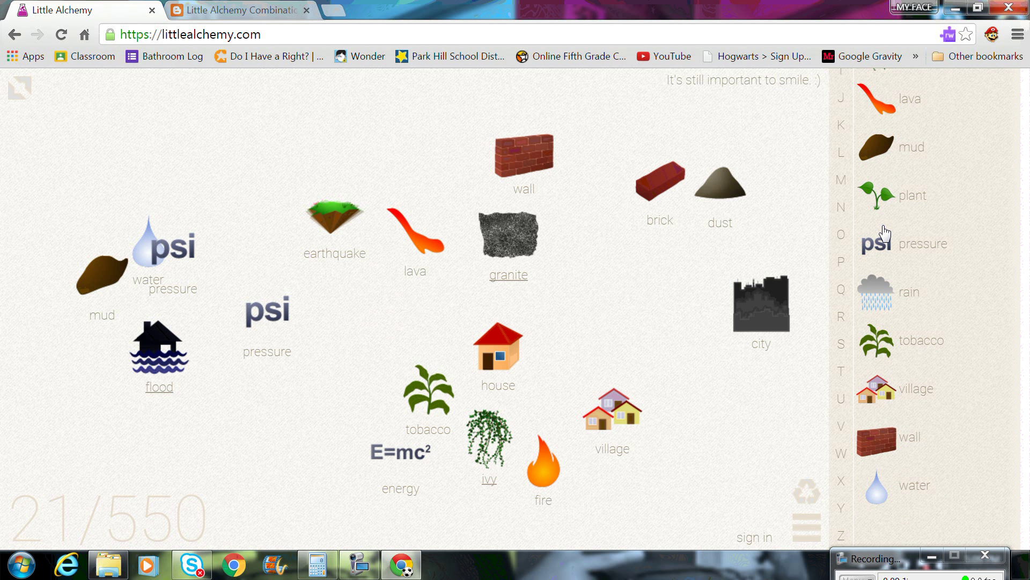
pyautogui.scroll(2, 885, 233)
pyautogui.scroll(2, 890, 205)
pyautogui.moveTo(878, 211)
pyautogui.mouseDown()
pyautogui.moveTo(802, 253)
pyautogui.moveTo(555, 347)
pyautogui.moveTo(562, 330)
pyautogui.mouseUp()
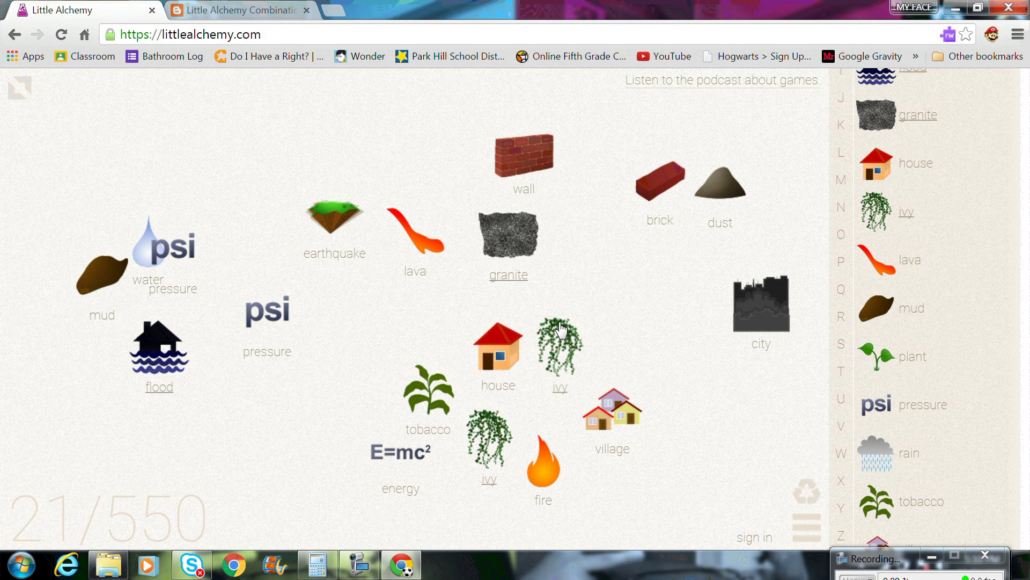
pyautogui.moveTo(562, 330)
pyautogui.mouseDown()
pyautogui.moveTo(393, 313)
pyautogui.moveTo(492, 330)
pyautogui.moveTo(418, 239)
pyautogui.moveTo(328, 233)
pyautogui.mouseUp()
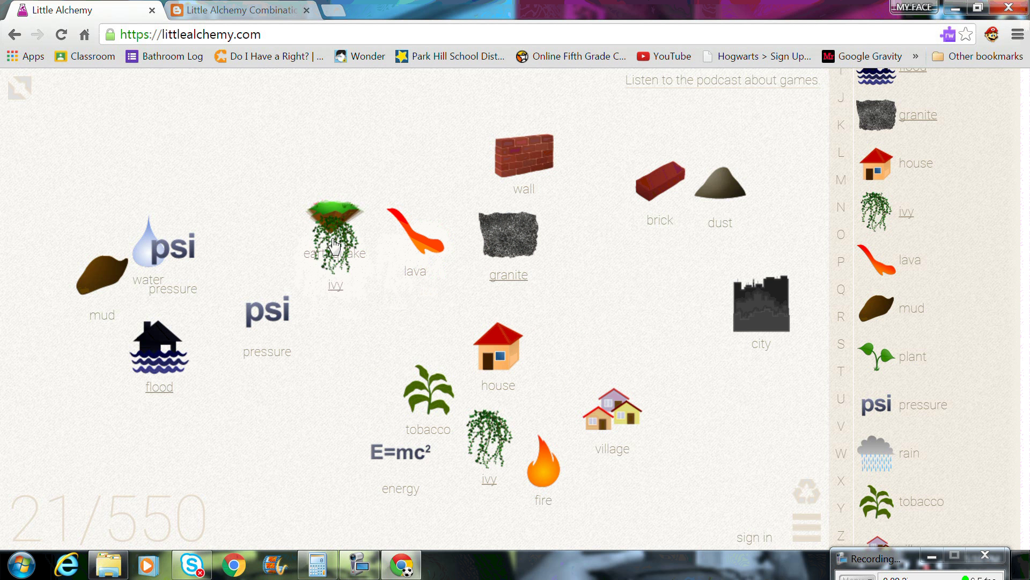
pyautogui.moveTo(328, 234)
pyautogui.mouseDown()
pyautogui.moveTo(145, 249)
pyautogui.moveTo(120, 278)
pyautogui.moveTo(137, 380)
pyautogui.moveTo(377, 262)
pyautogui.moveTo(459, 319)
pyautogui.mouseUp()
pyautogui.click(878, 564)
pyautogui.moveTo(678, 414); pyautogui.dragTo(671, 410)
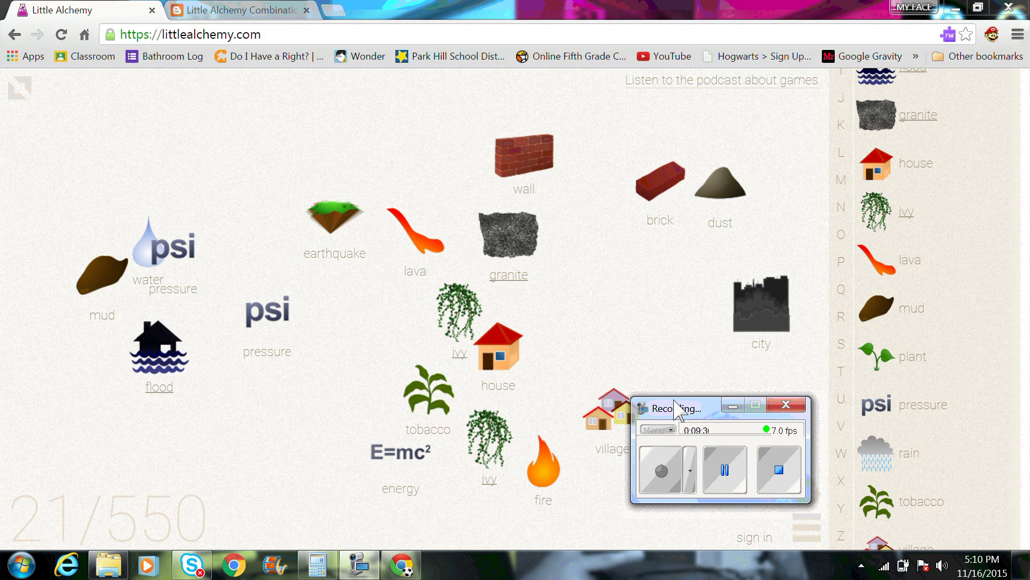
pyautogui.click(724, 470)
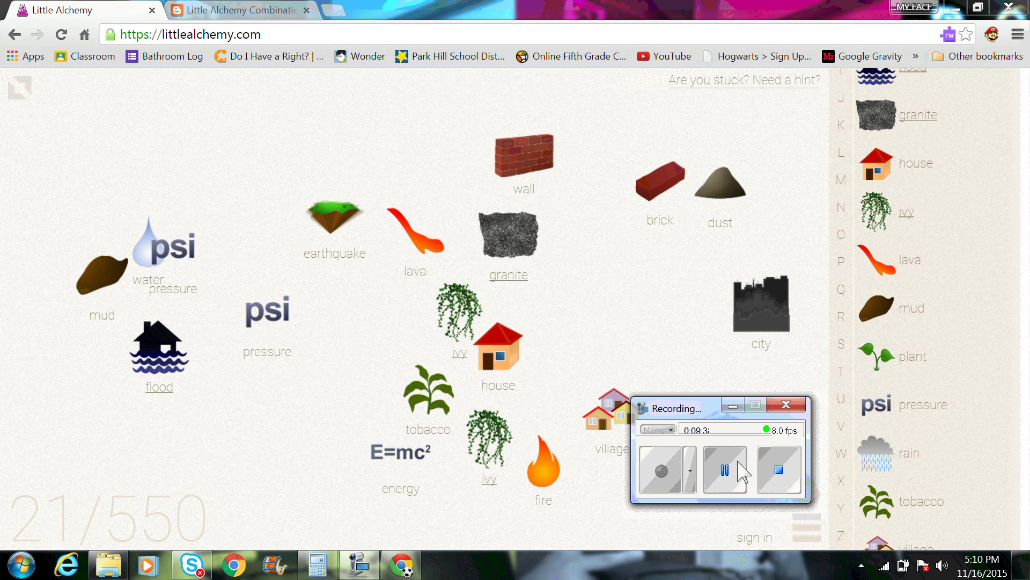